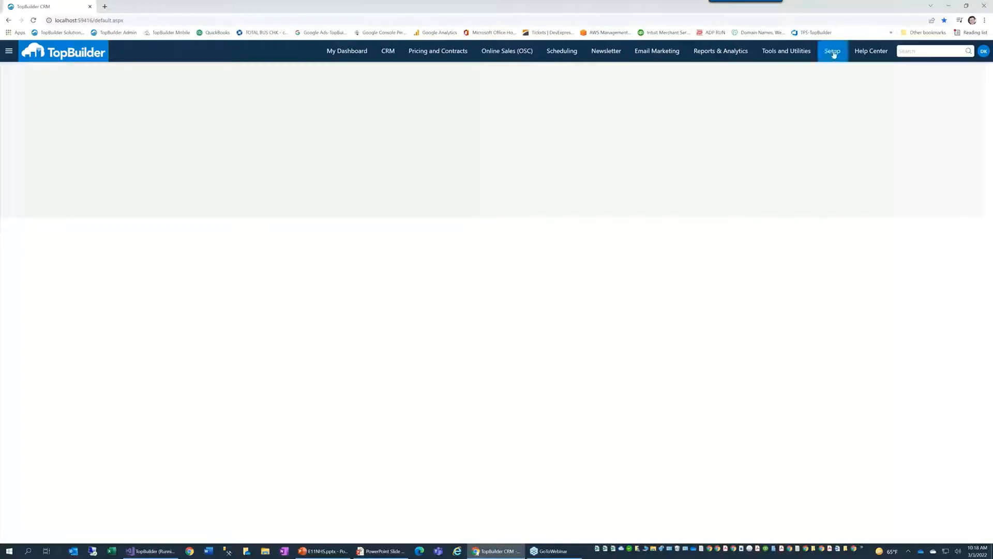
Step: Open the Manage Key Performance Indicators (KPIs) page from Setup, then return to the slide show
left_click(833, 52)
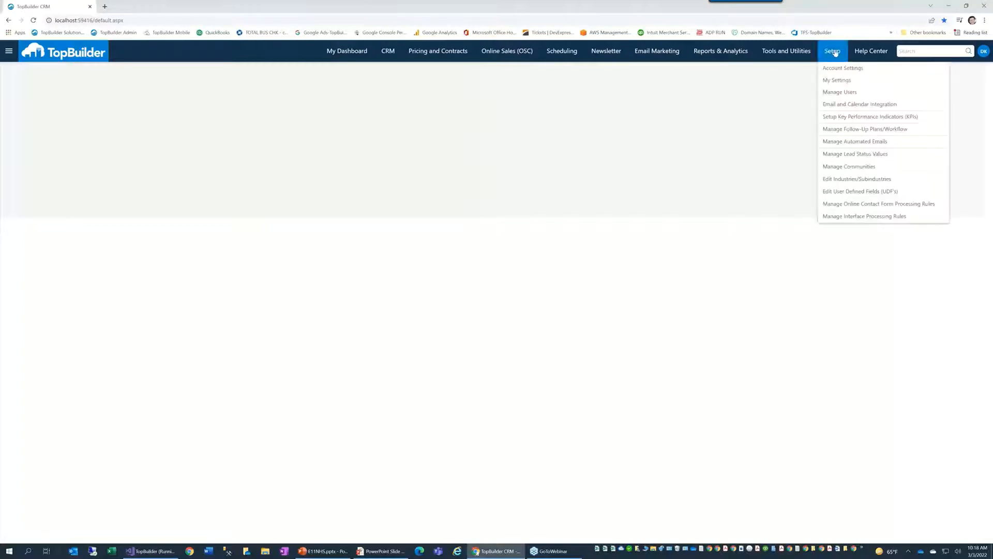
left_click(843, 117)
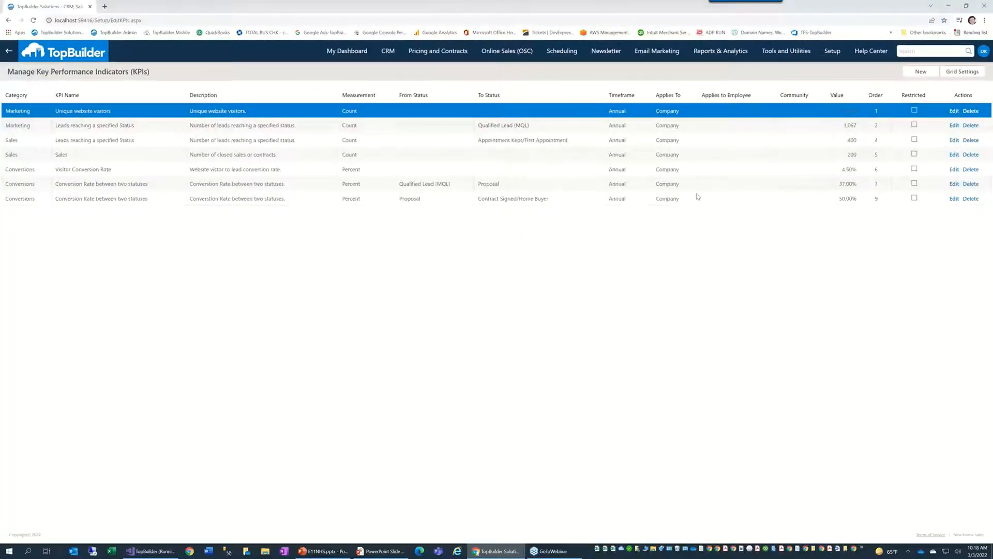
key("alt+Tab")
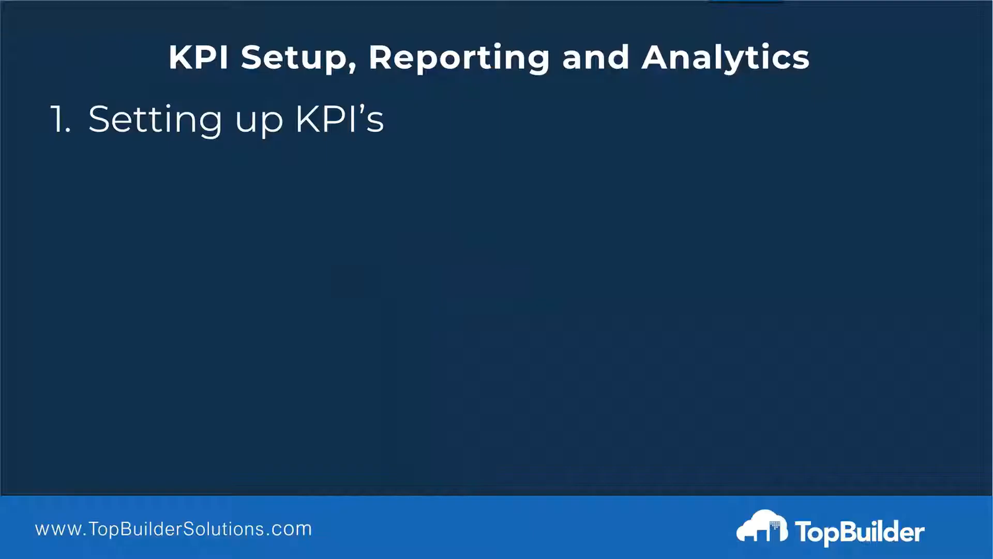
Step: Step the slide show back to the Example KPI Development slide, then return to the CRM
key("Left")
key("Left")
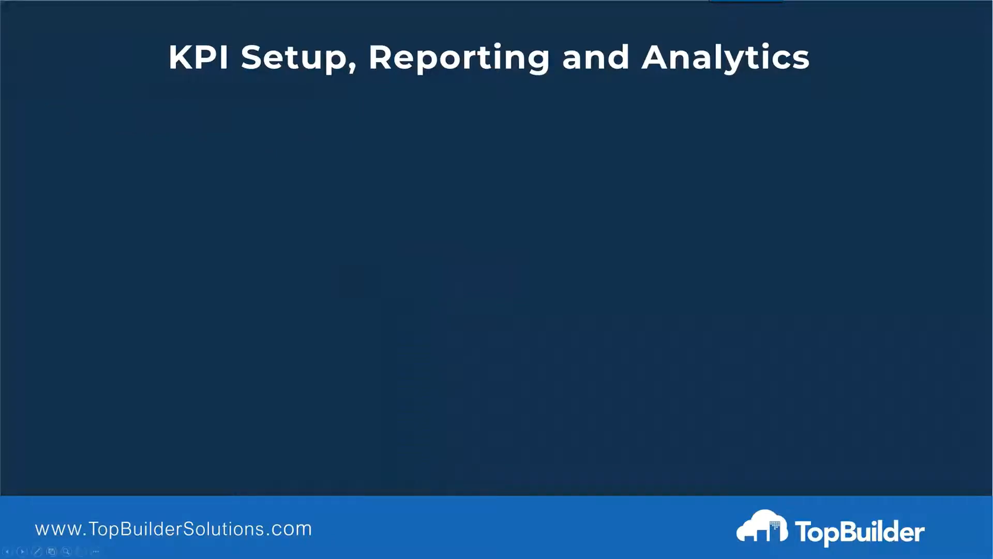
key("Left")
key("Left")
key("Left")
key("Left")
key("Left")
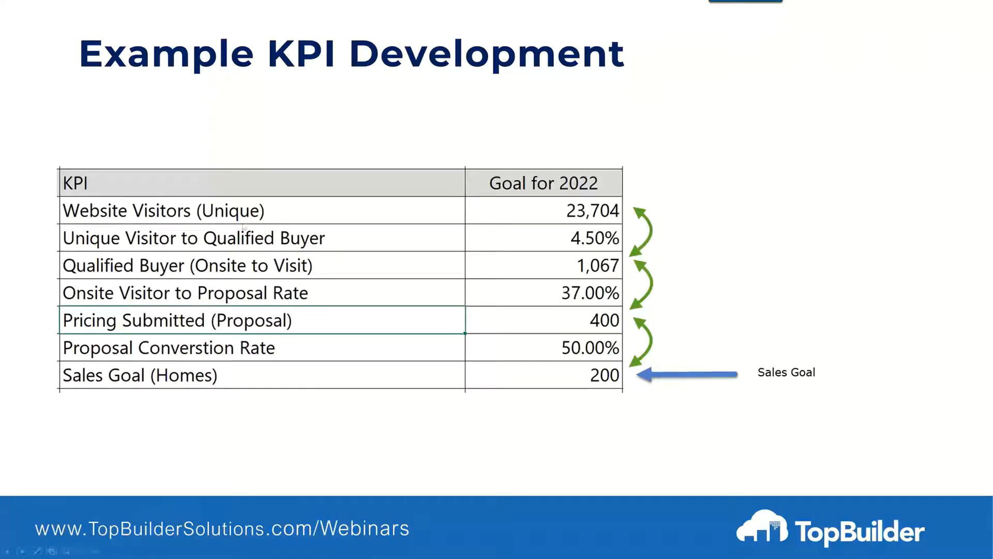
key("alt+Tab")
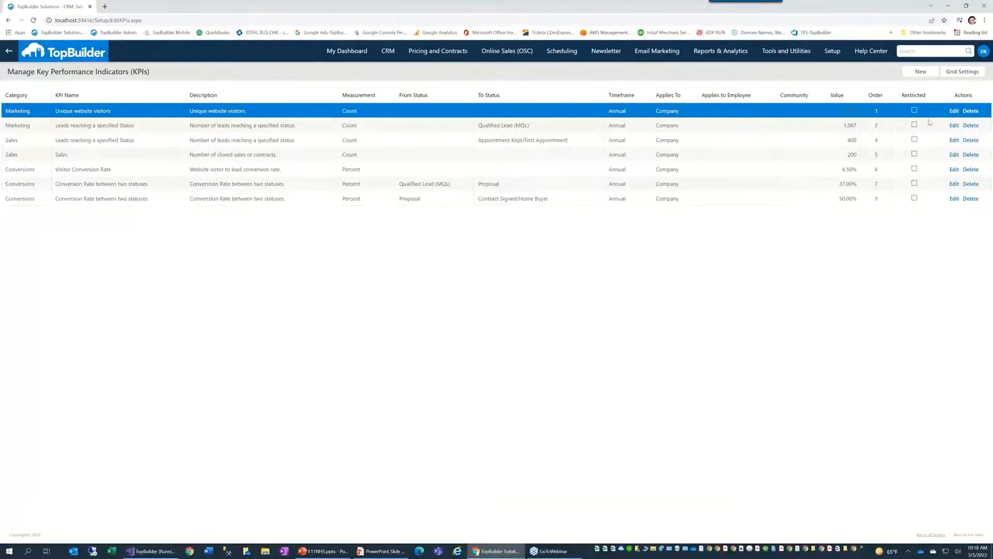
Step: Edit the Unique website visitors KPI, keeping Marketing as category and Unique website visitors as metric
left_click(954, 112)
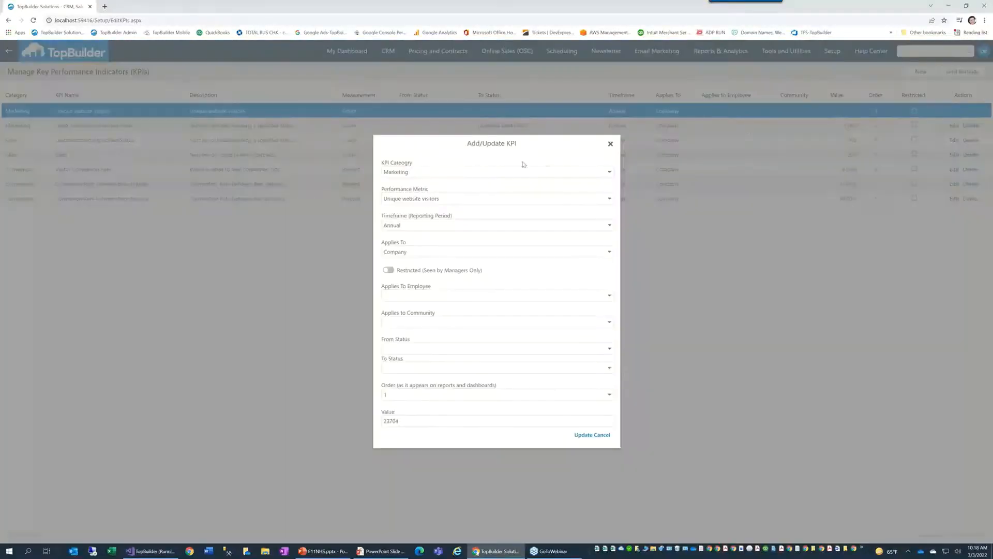
left_click(505, 169)
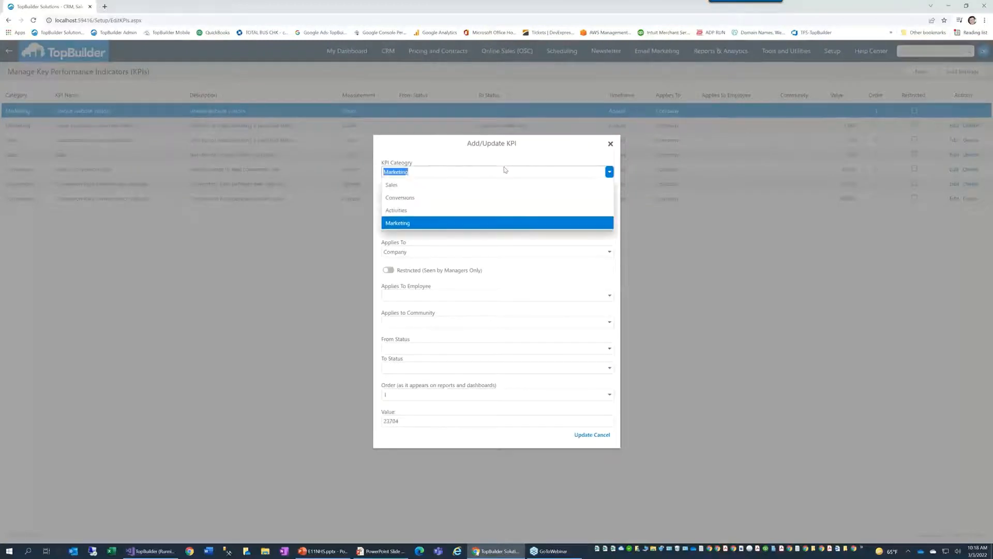
left_click(504, 169)
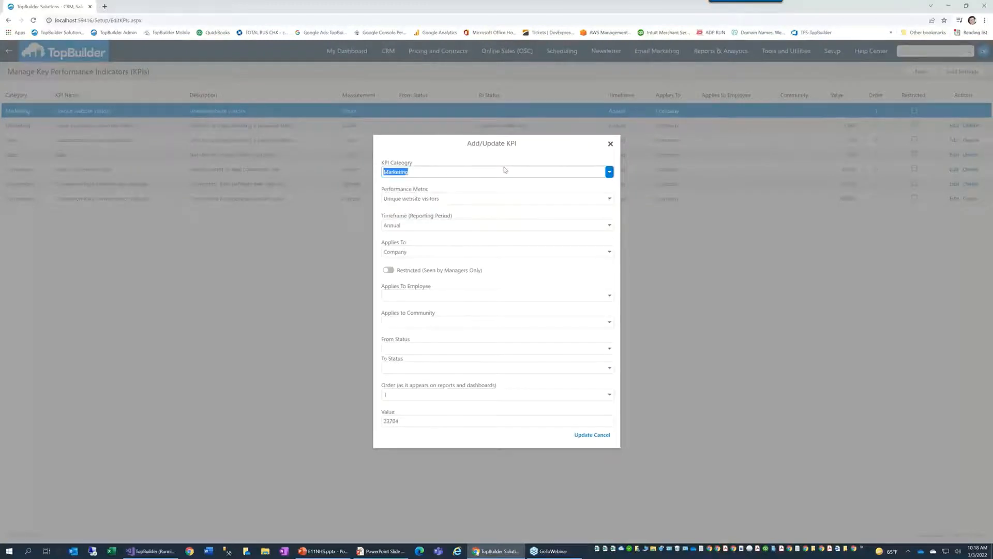
left_click(445, 198)
left_click(445, 199)
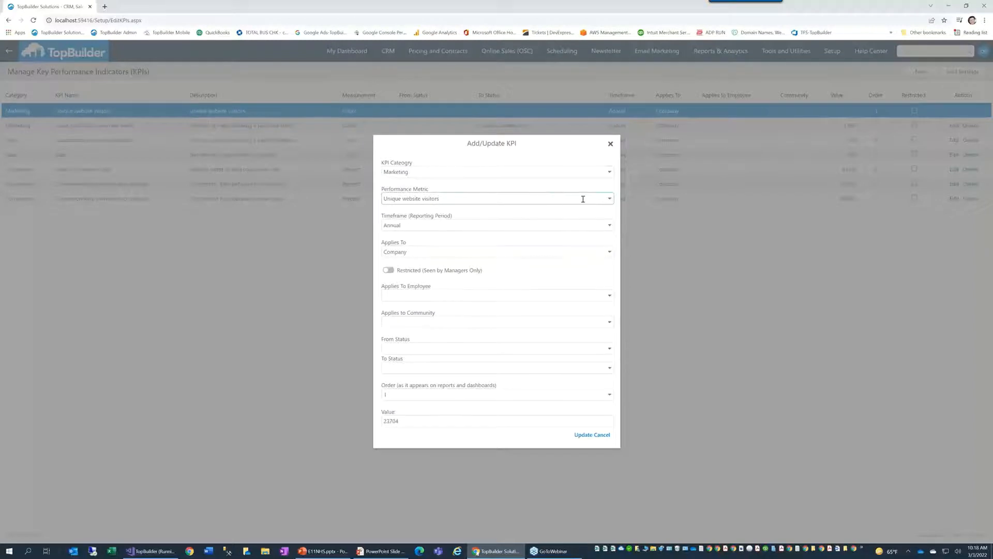
left_click(609, 199)
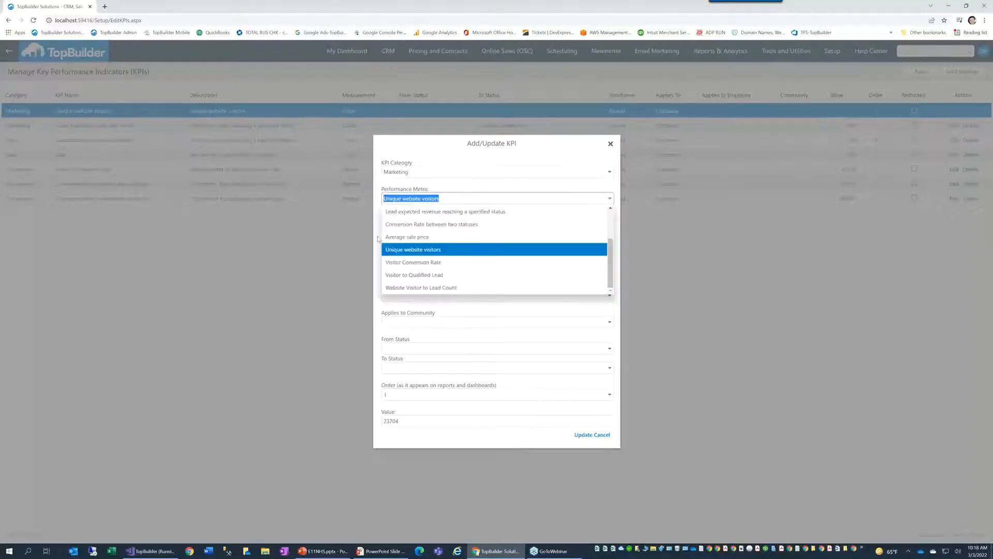
left_click(395, 250)
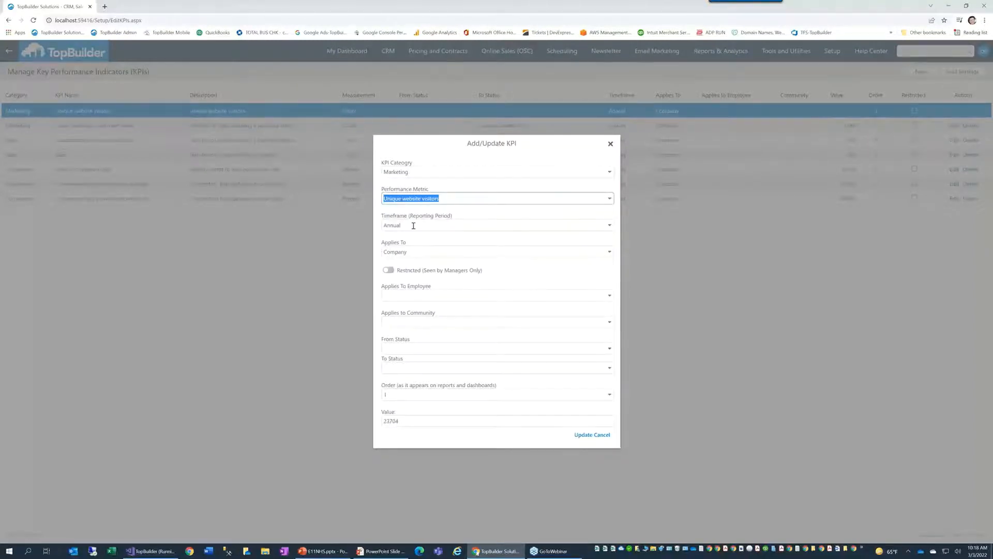
Step: Keep Annual timeframe and Company scope, review employee and community choices, and save the KPI
left_click(413, 226)
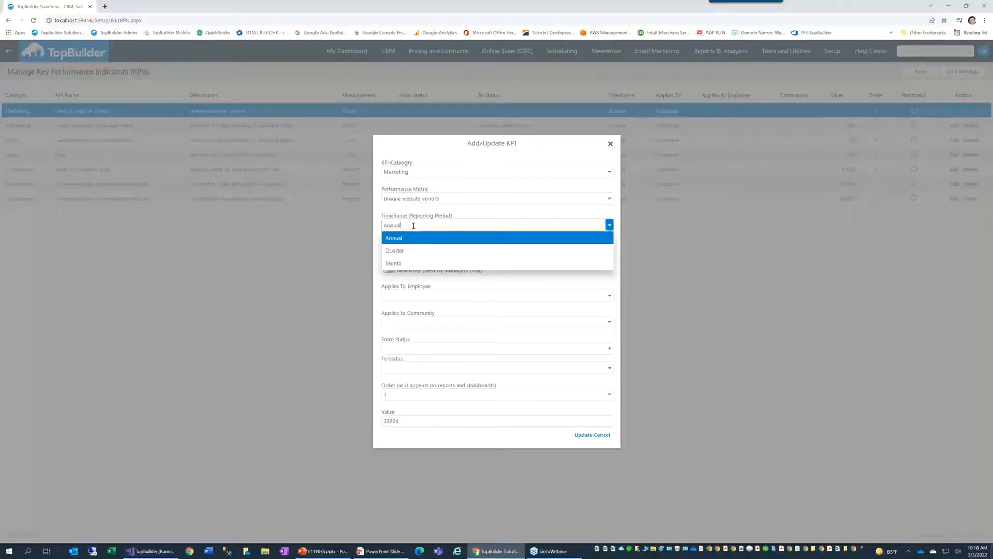
left_click(413, 226)
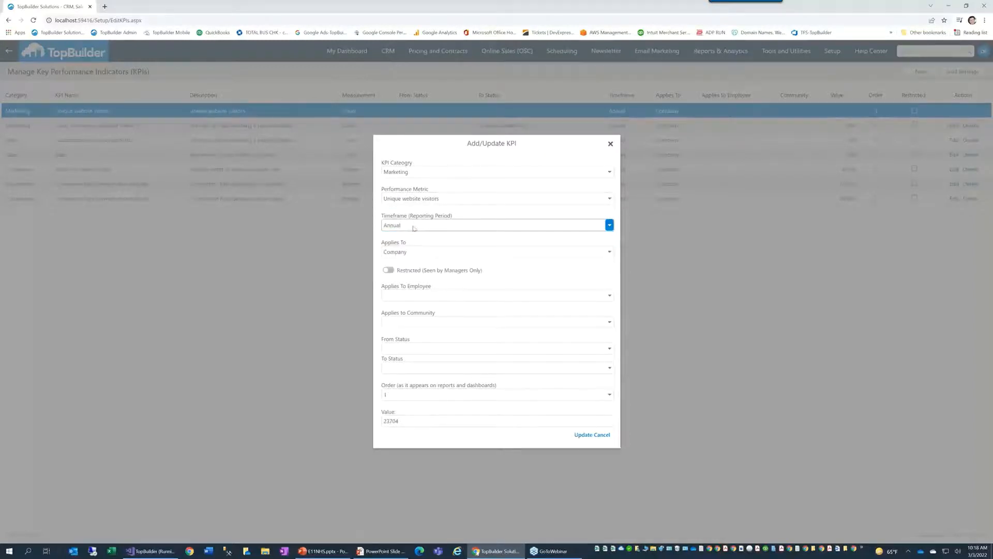
left_click(411, 251)
left_click(411, 251)
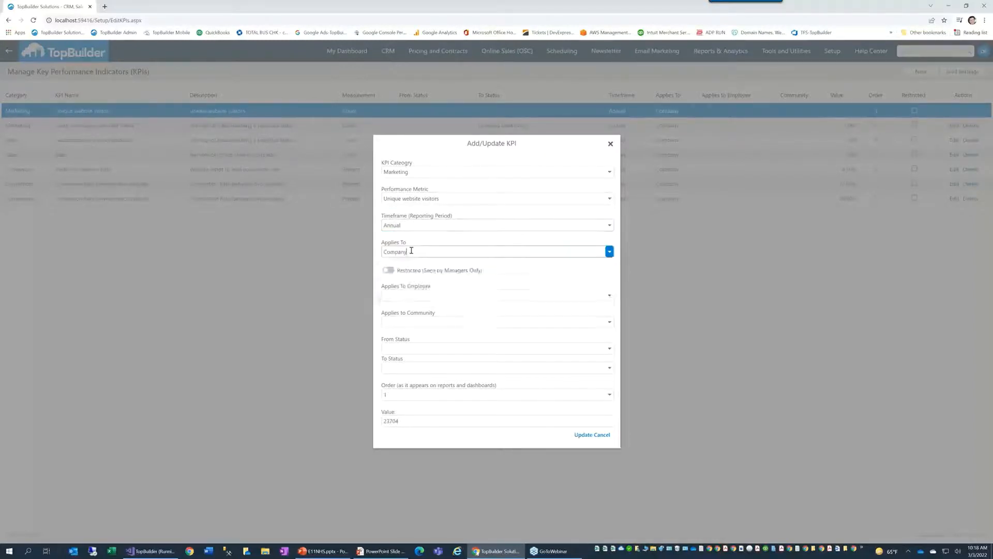
left_click(411, 251)
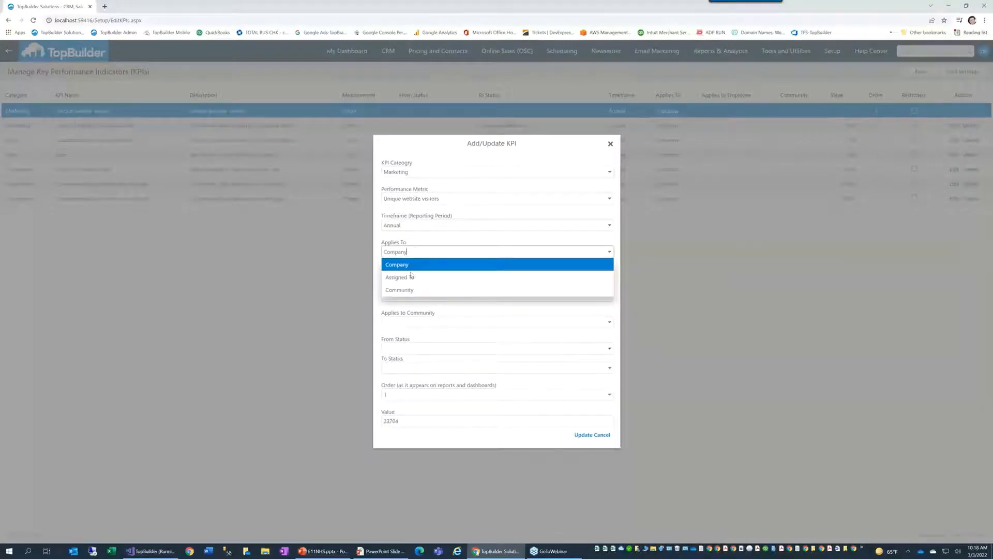
left_click(423, 242)
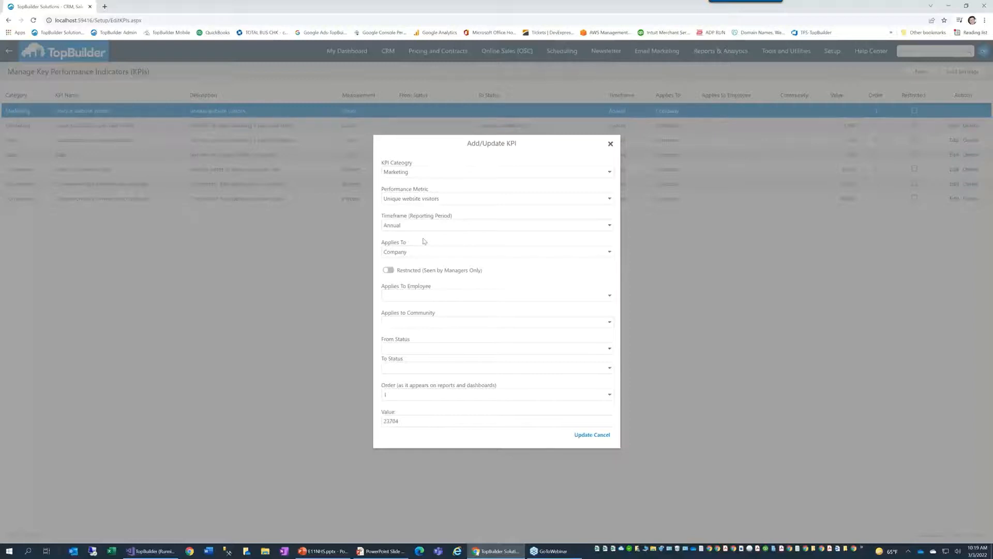
left_click(418, 298)
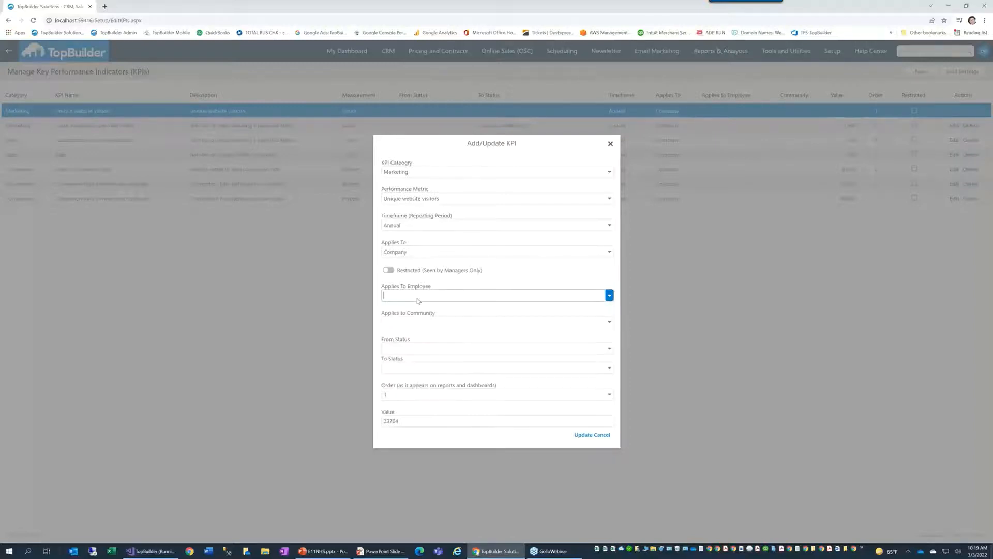
left_click(405, 321)
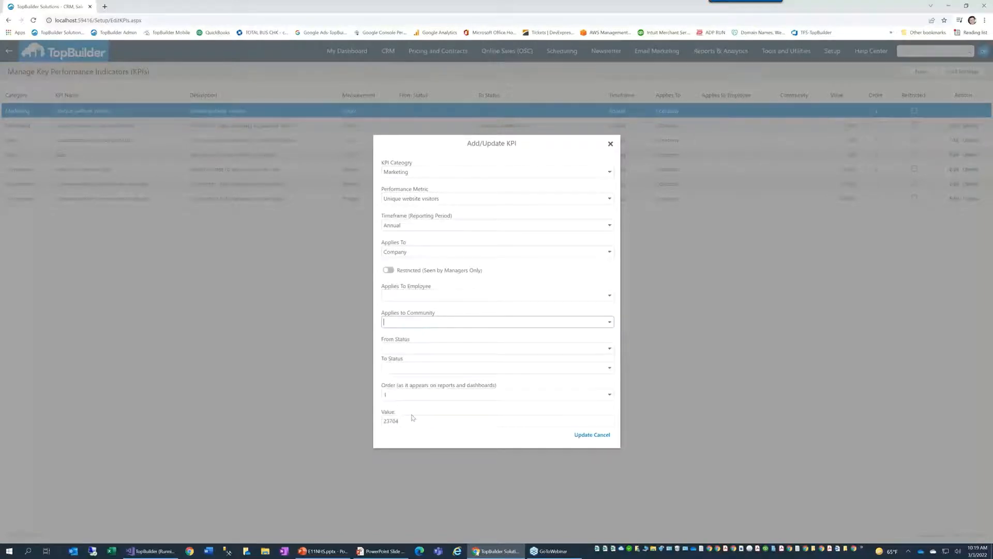
left_click(581, 435)
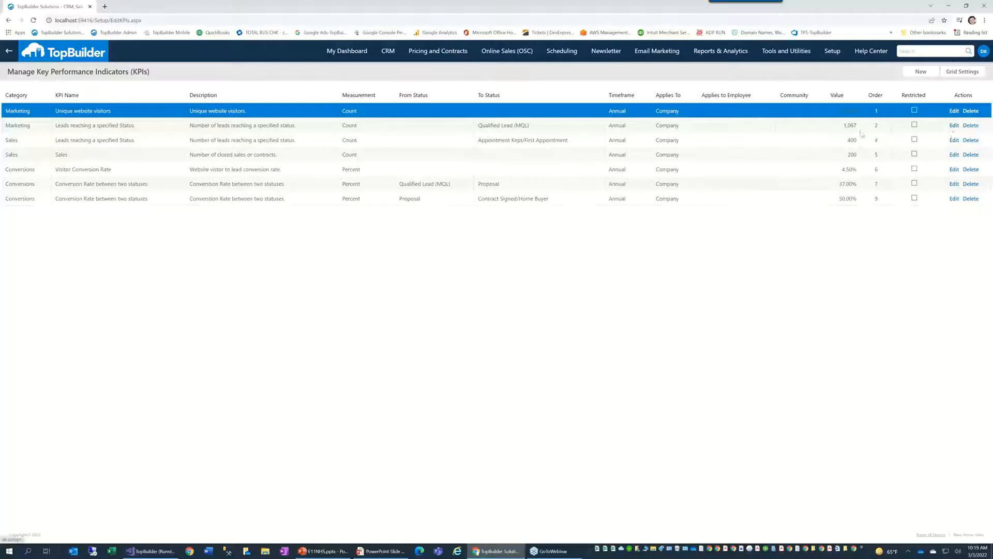
left_click(954, 125)
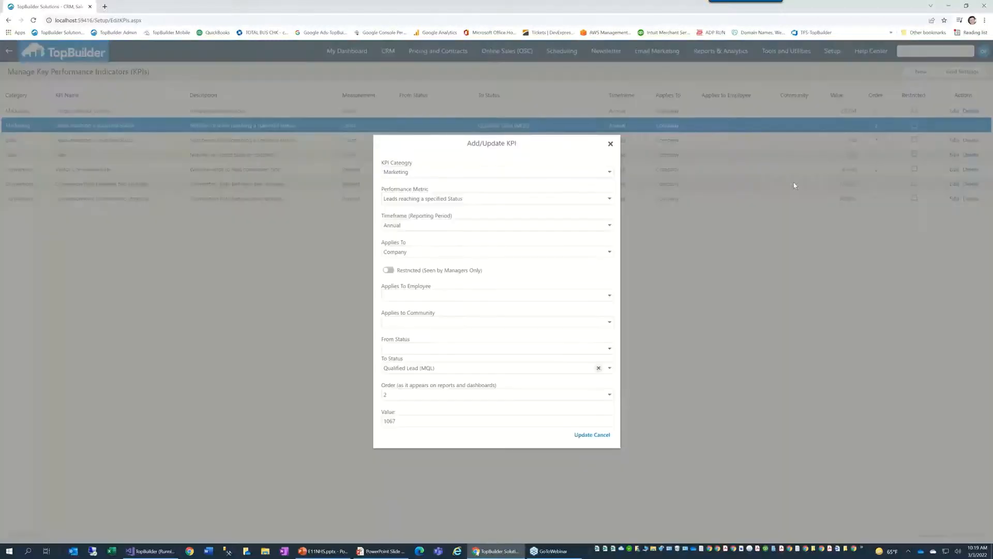
left_click(609, 368)
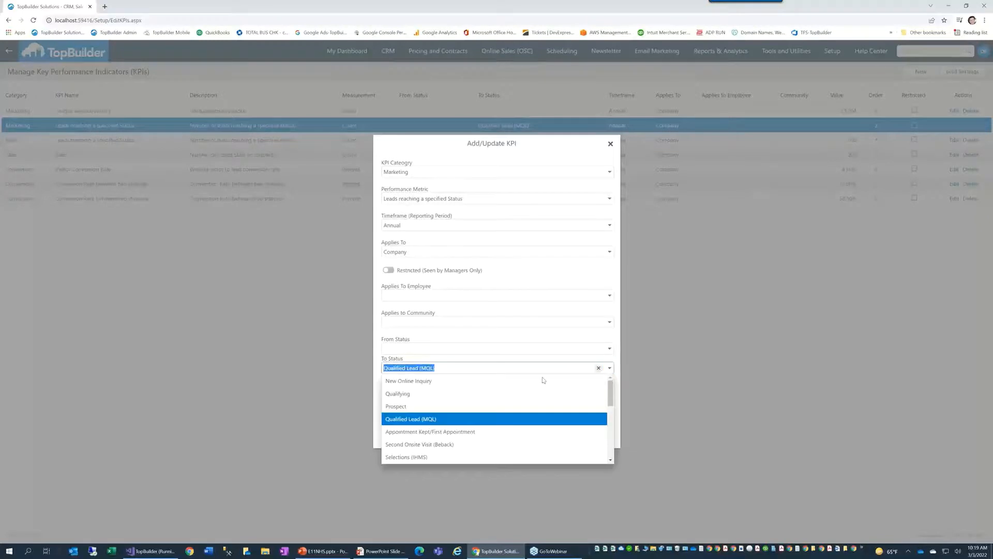
left_click(429, 420)
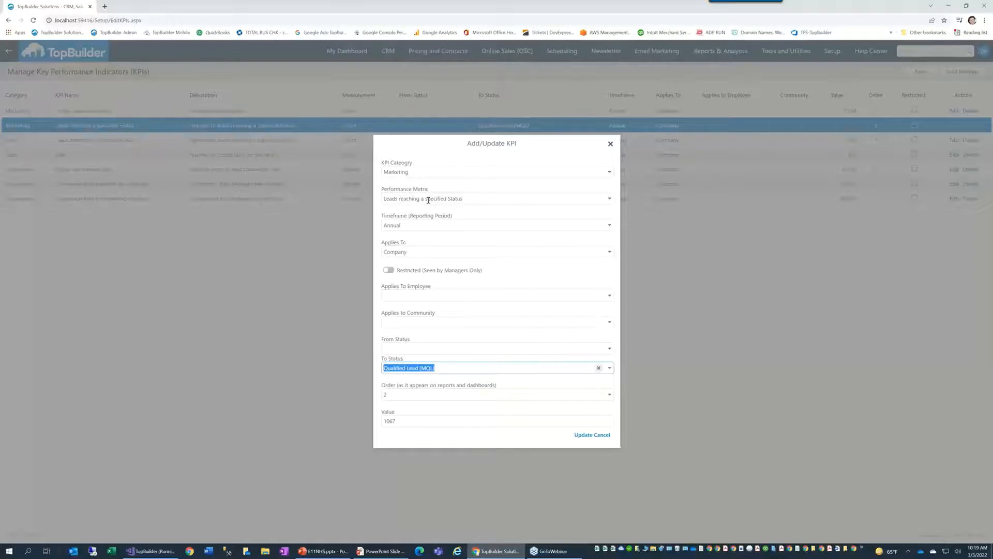
left_click_drag(397, 420, 389, 420)
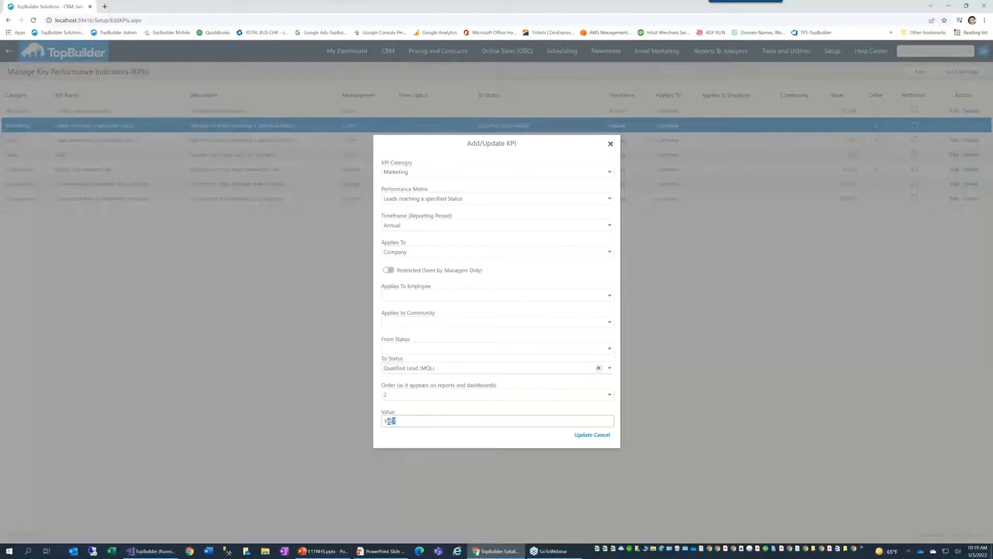
left_click(606, 439)
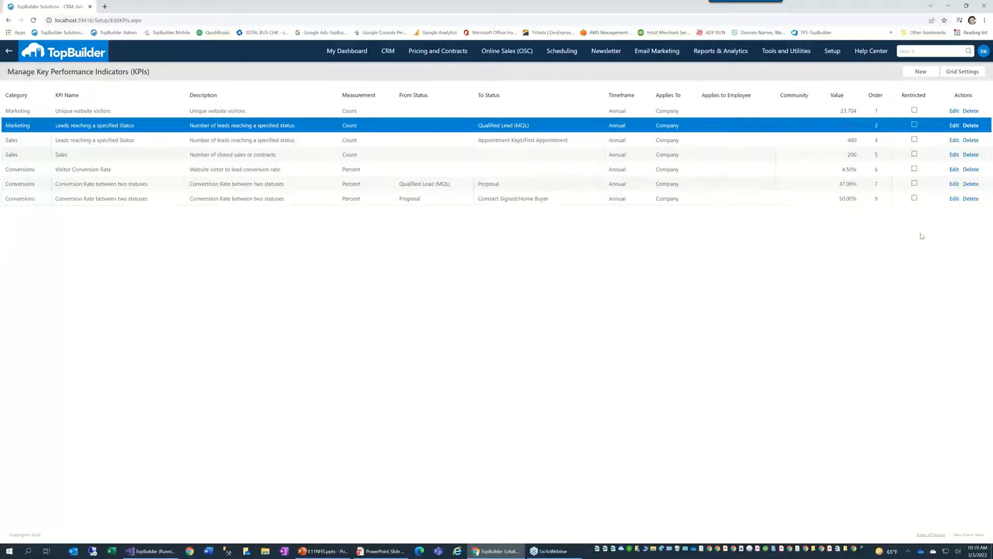
Step: Save the Visitor Conversion Rate KPI as Conversions, Annual, value 4.5, then edit the Proposal-to-Contract KPI
left_click(954, 169)
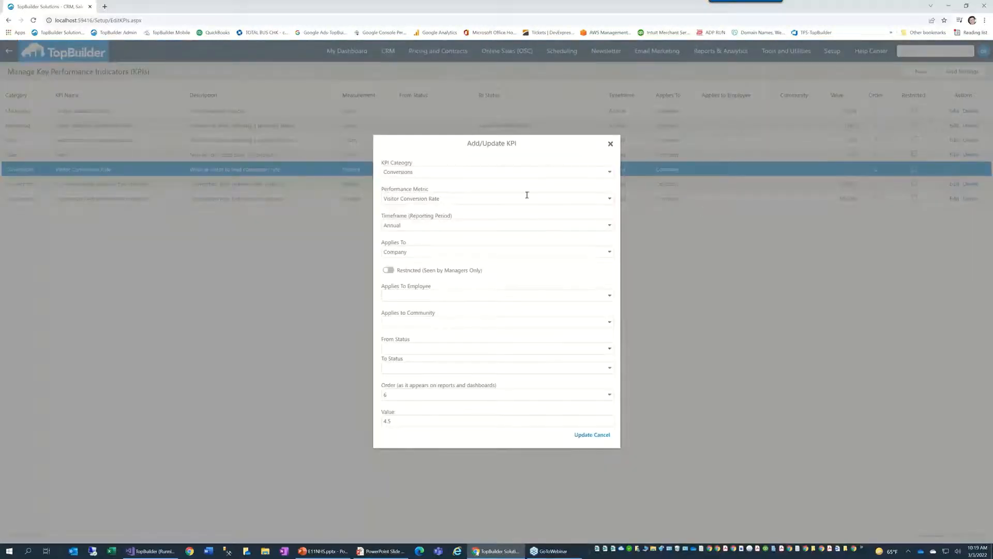
left_click(527, 173)
left_click(461, 197)
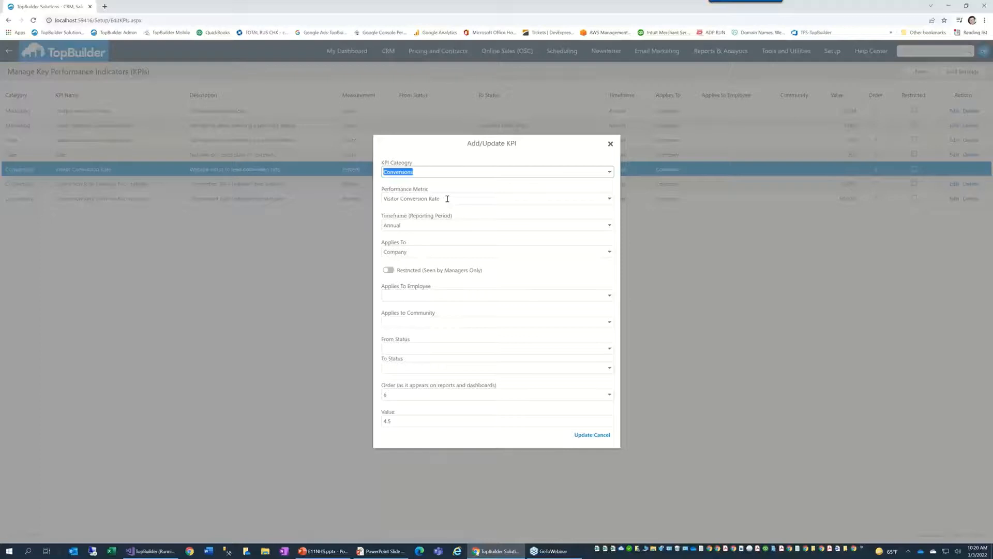
left_click(406, 224)
left_click(403, 239)
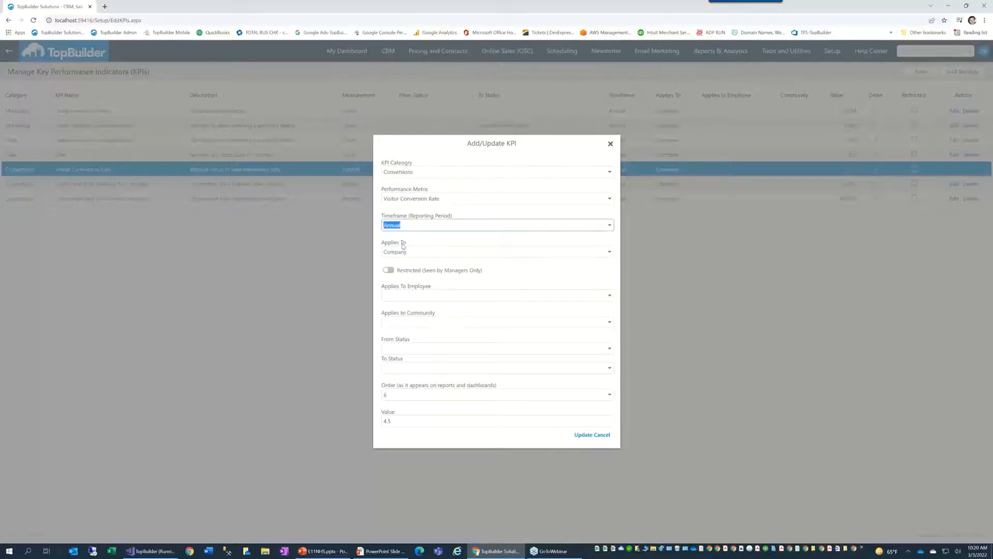
left_click(403, 418)
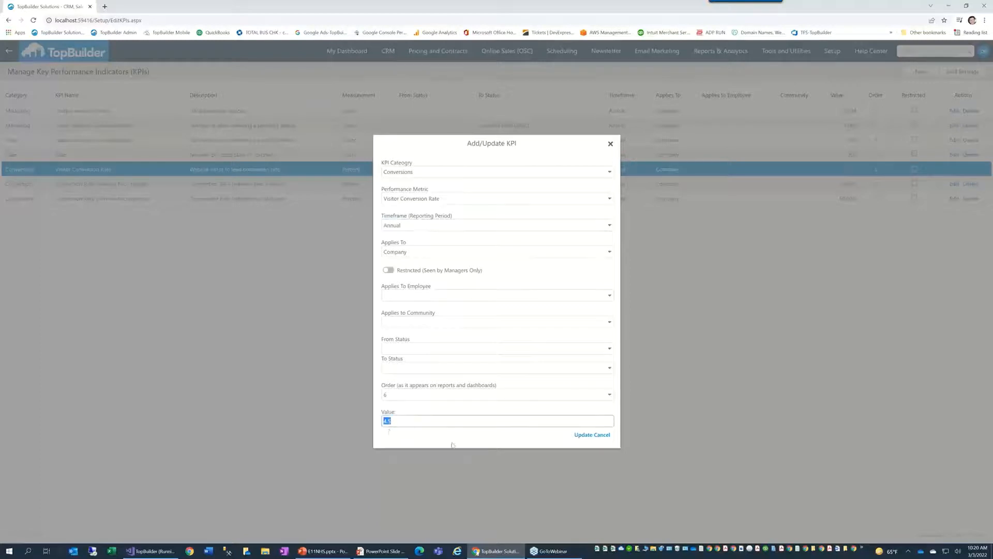
left_click(597, 435)
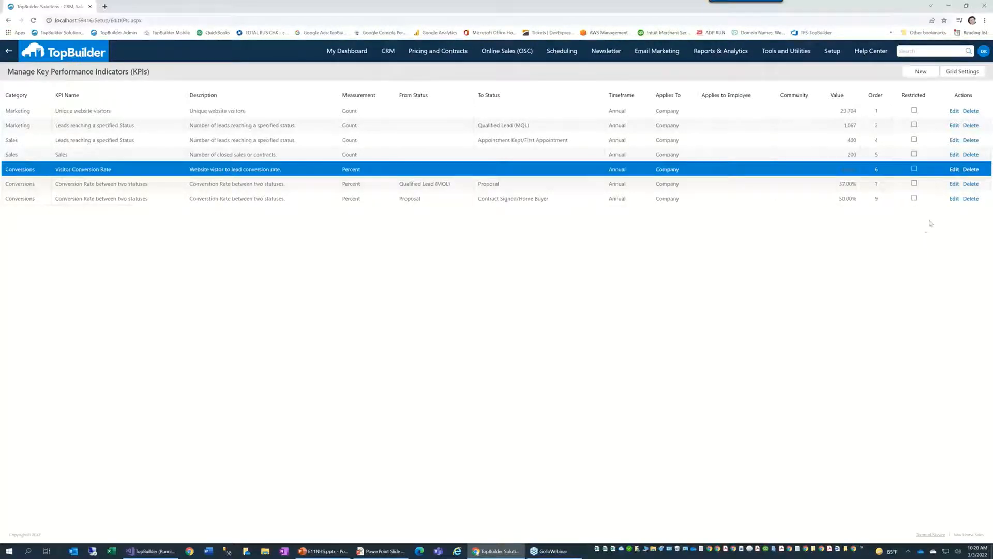
left_click(954, 199)
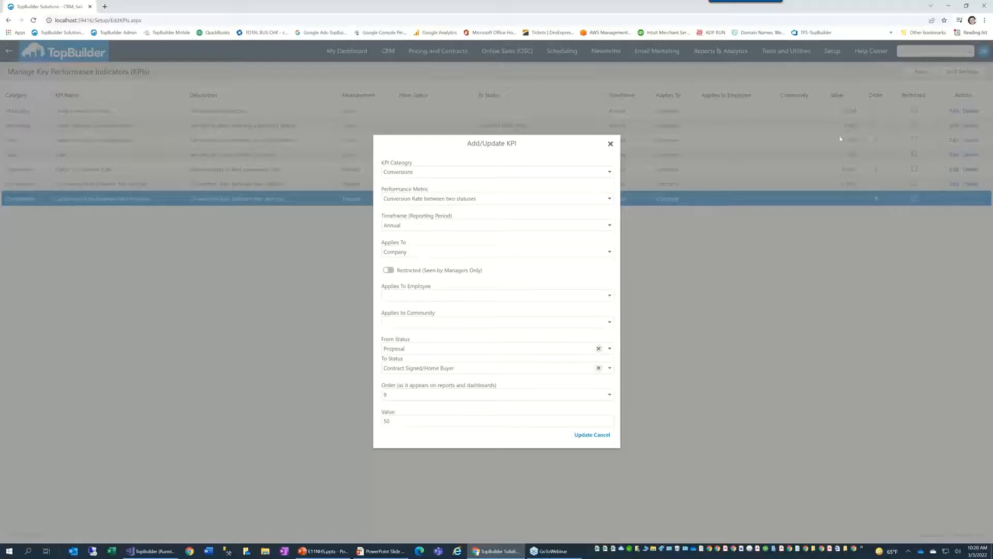
Step: Keep Conversion Rate between two statuses, from Proposal to Contract Signed/Home Buyer
left_click(496, 196)
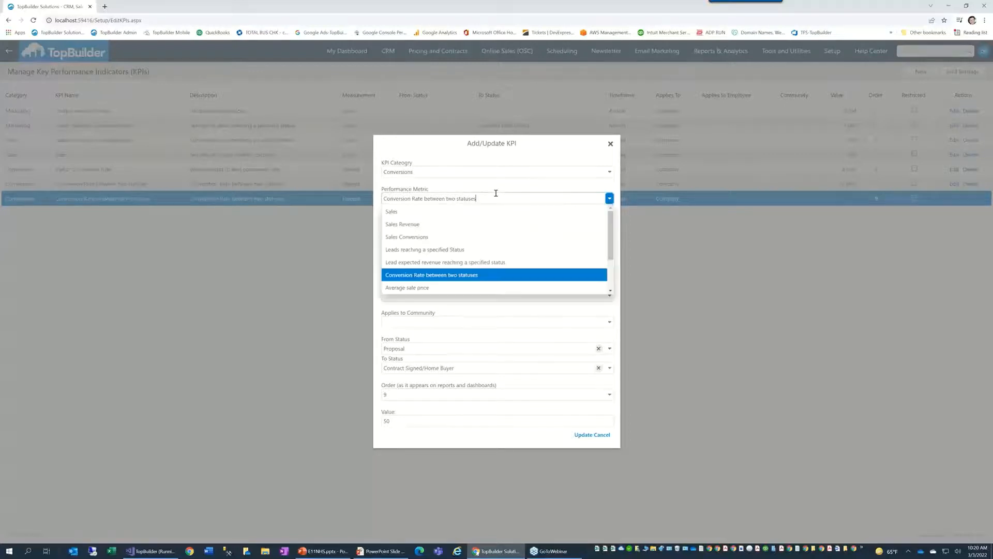
left_click(494, 279)
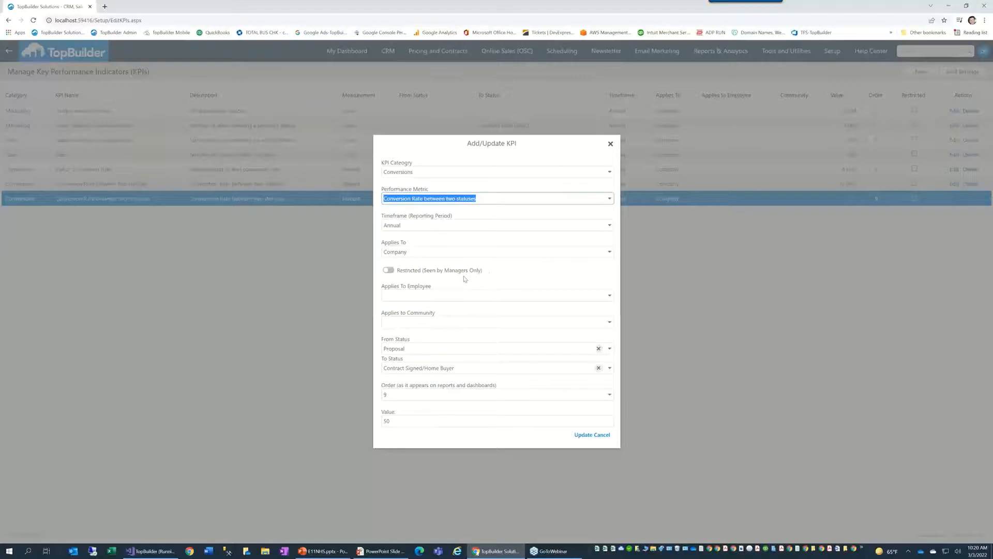
left_click(421, 349)
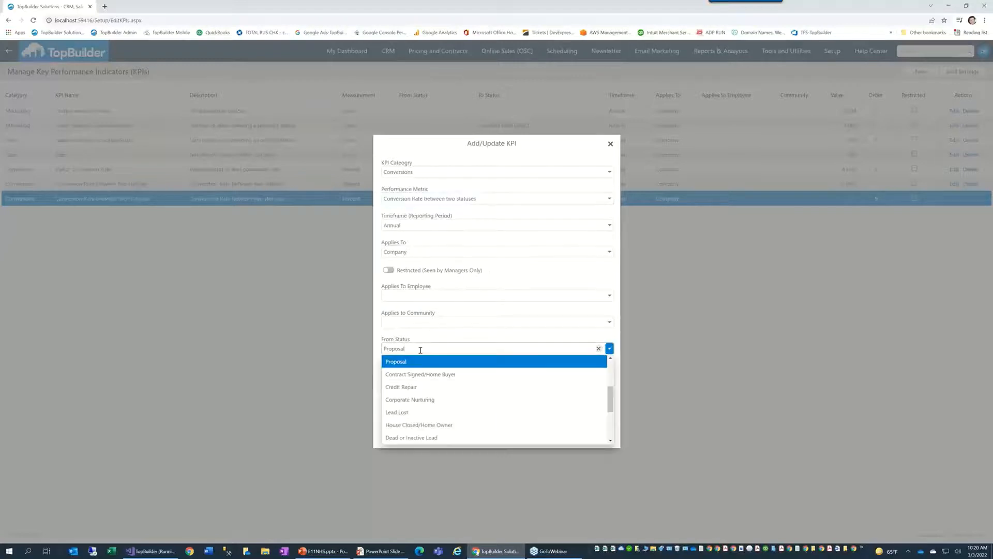
left_click(413, 361)
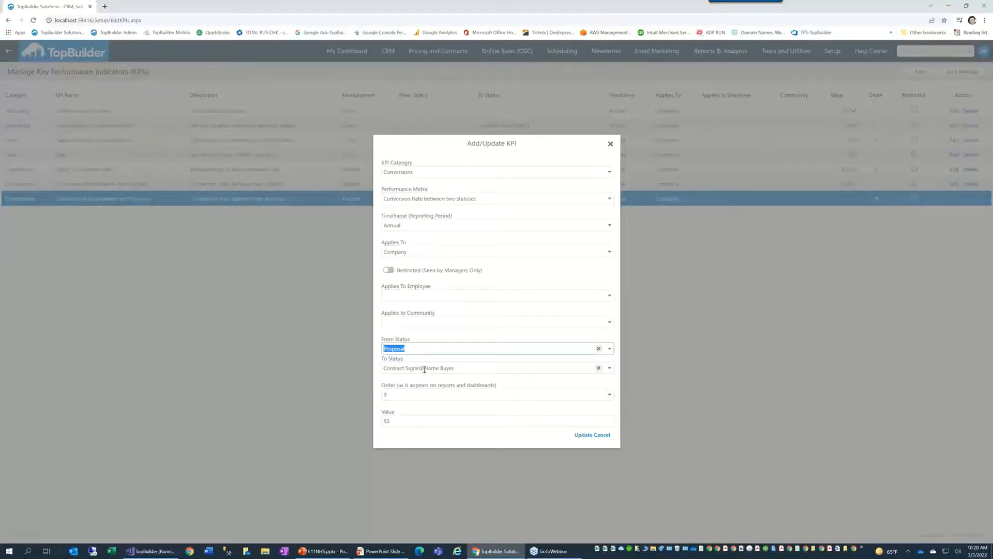
left_click(424, 367)
left_click(417, 383)
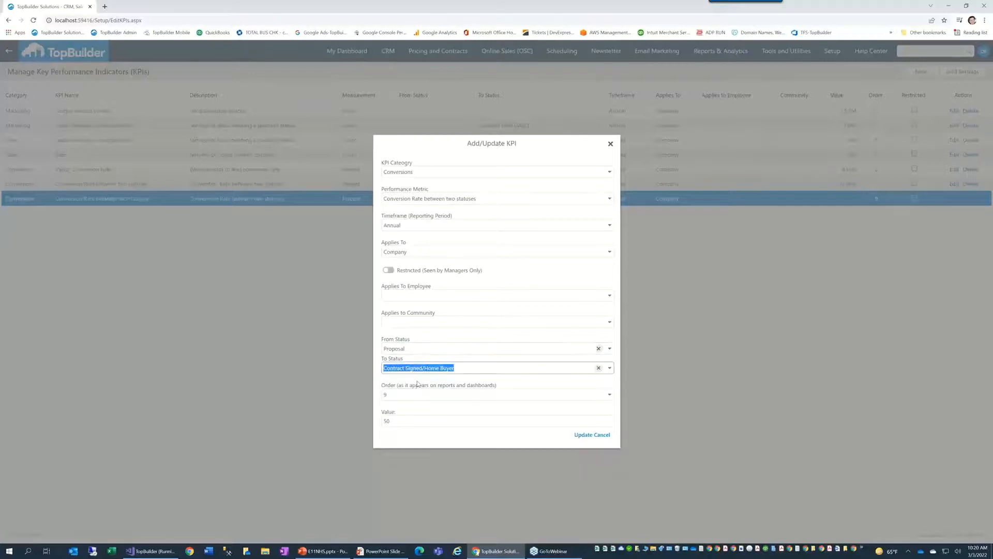
Step: Confirm value 50, save the conversion KPI, and resume the PowerPoint slide show
left_click(399, 421)
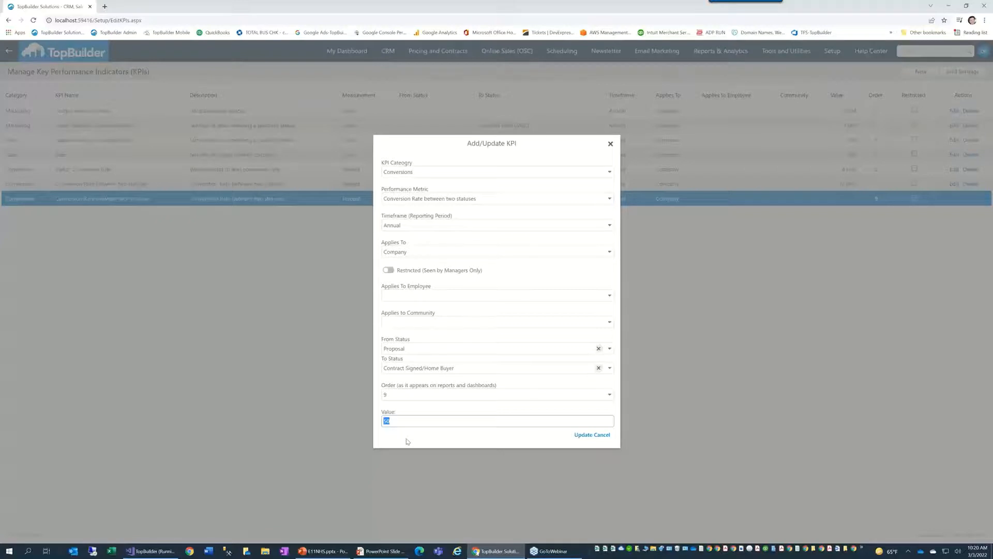
left_click(583, 434)
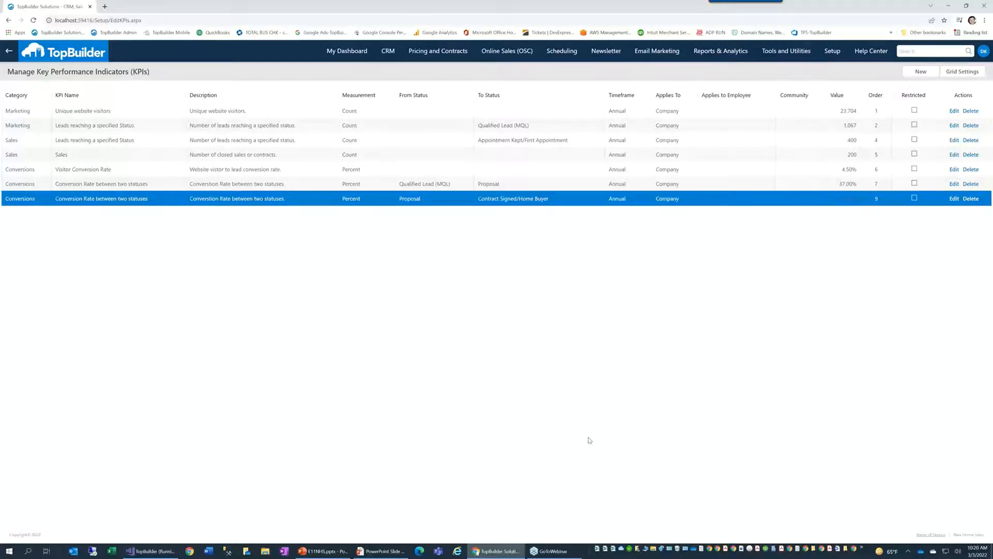
left_click(326, 551)
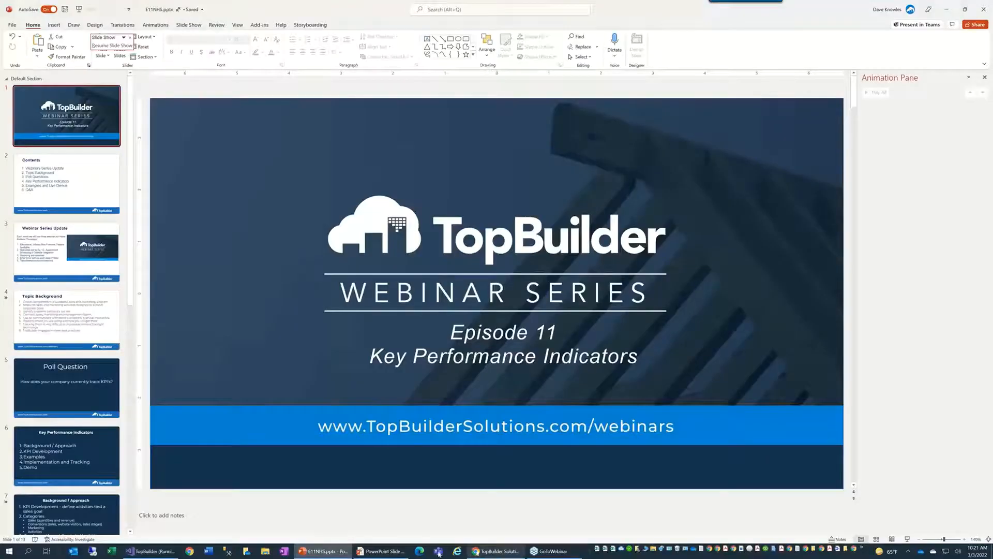
left_click(381, 551)
Step: Advance past Refine KPIs to the KPI Setup, Reporting and Analytics slide, revealing its three points
left_click(383, 402)
left_click(384, 402)
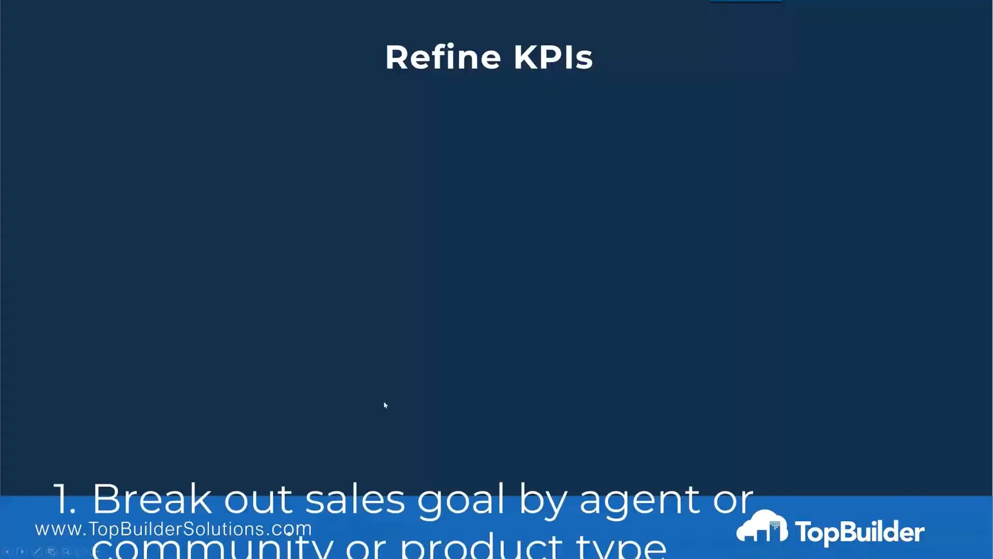
left_click(384, 402)
left_click(383, 402)
left_click(384, 402)
left_click(384, 402)
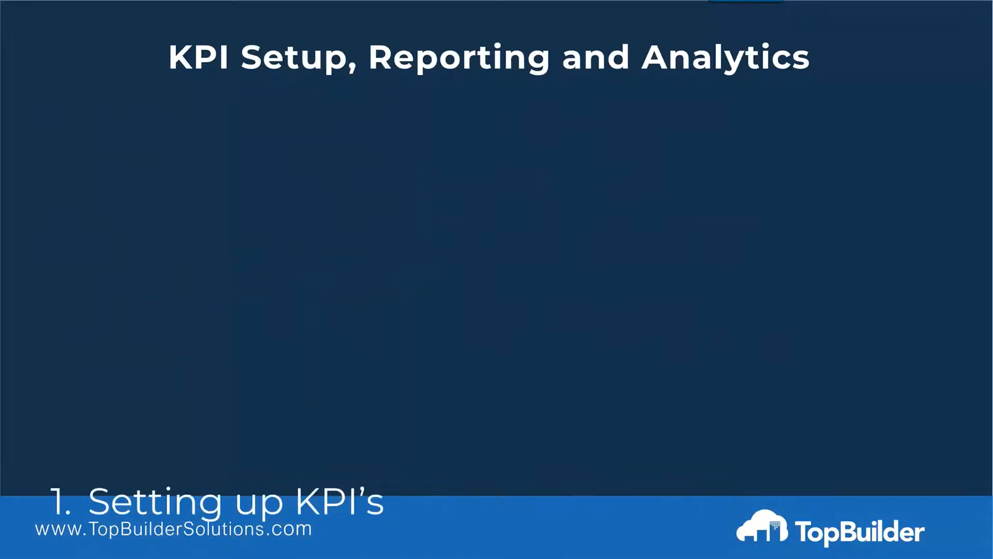
key("Right")
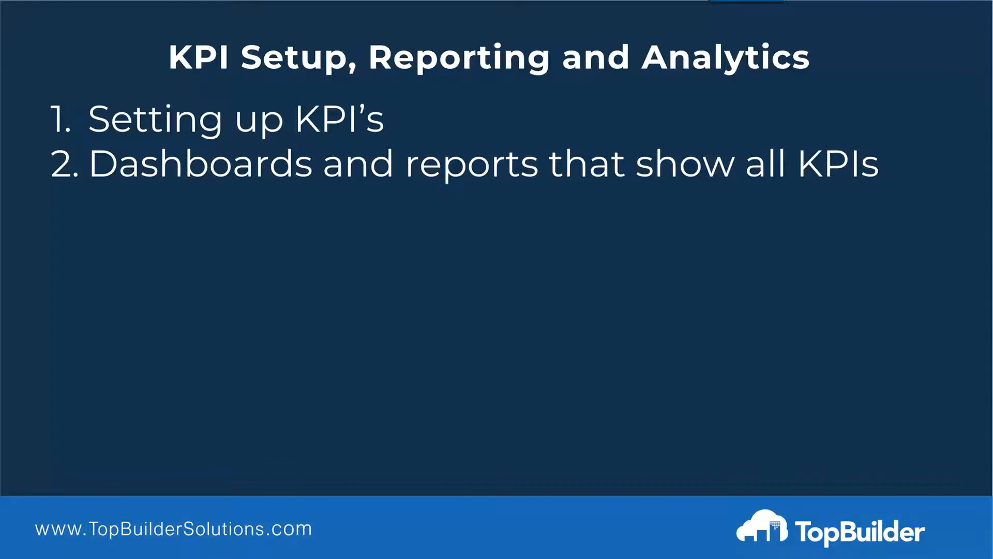
left_click(375, 340)
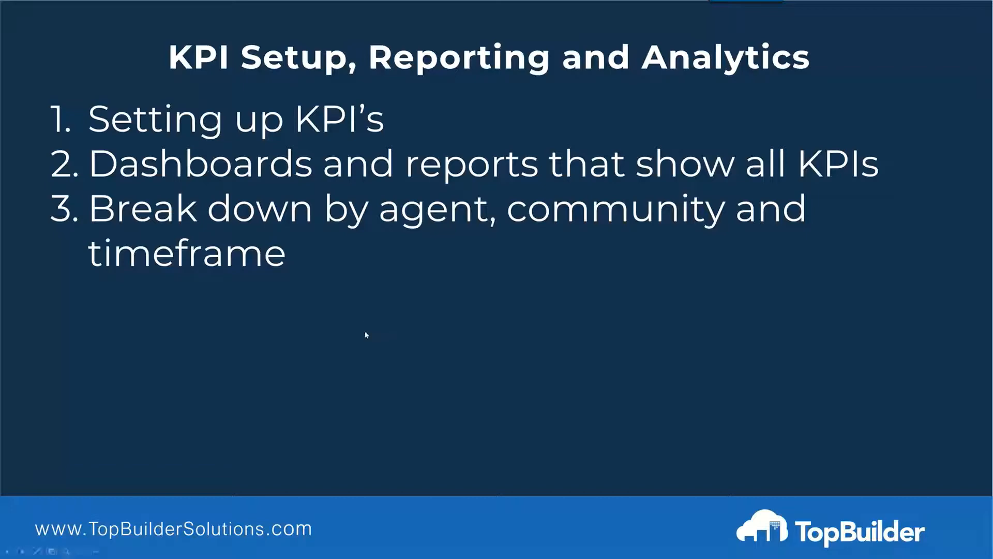
key("alt+Tab")
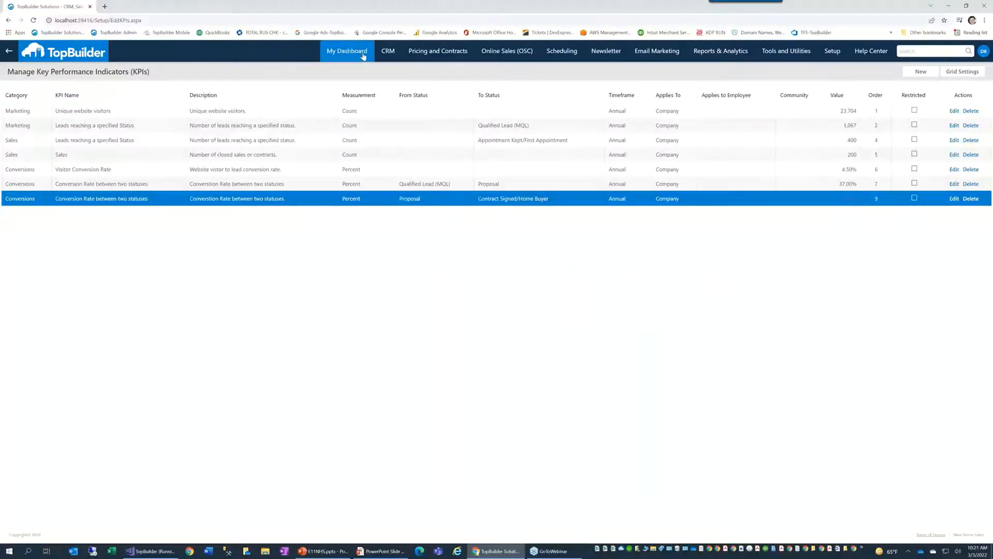
Step: Add the Key Performance Indicators (KPIs) widget to My Dashboard and dock it on the left
left_click(362, 54)
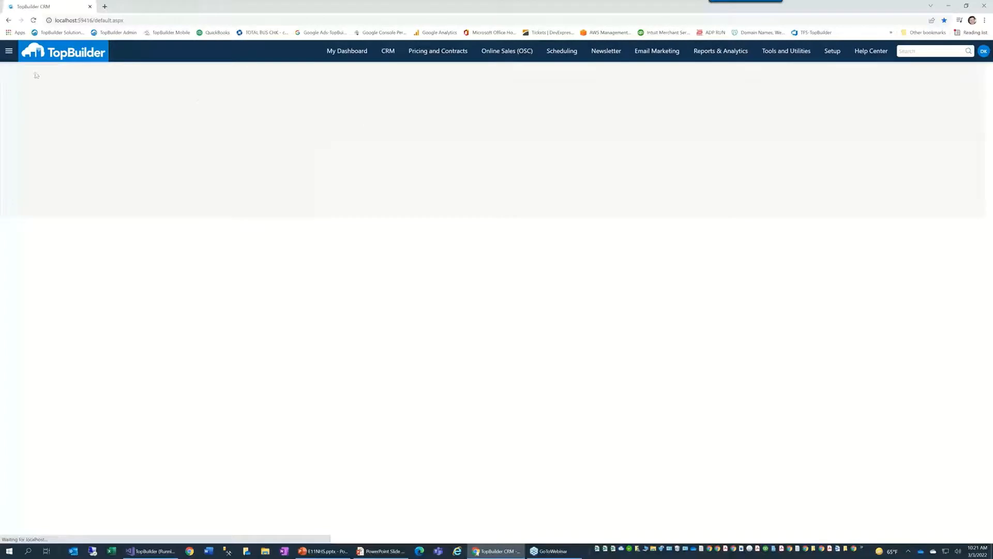
left_click(10, 53)
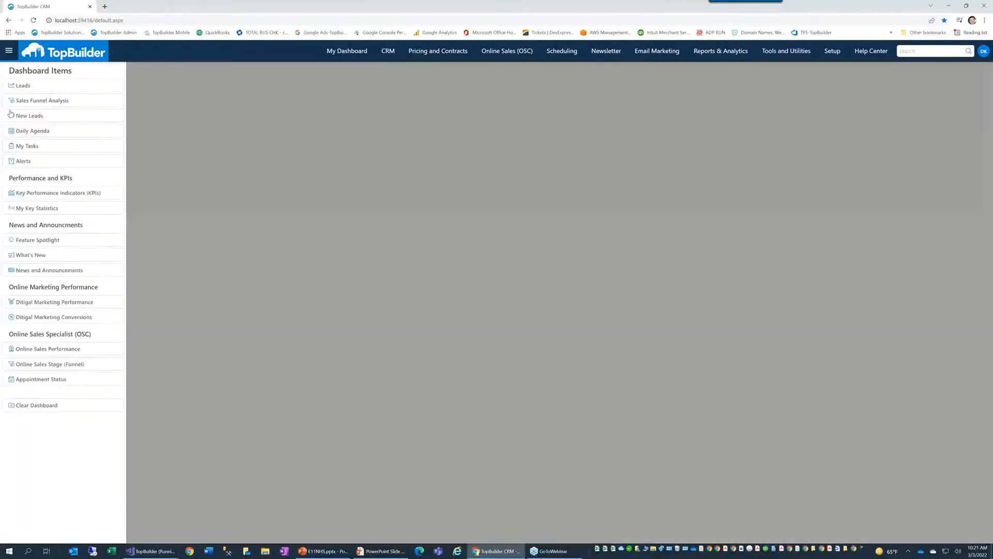
left_click(20, 192)
left_click_drag(563, 72, 320, 209)
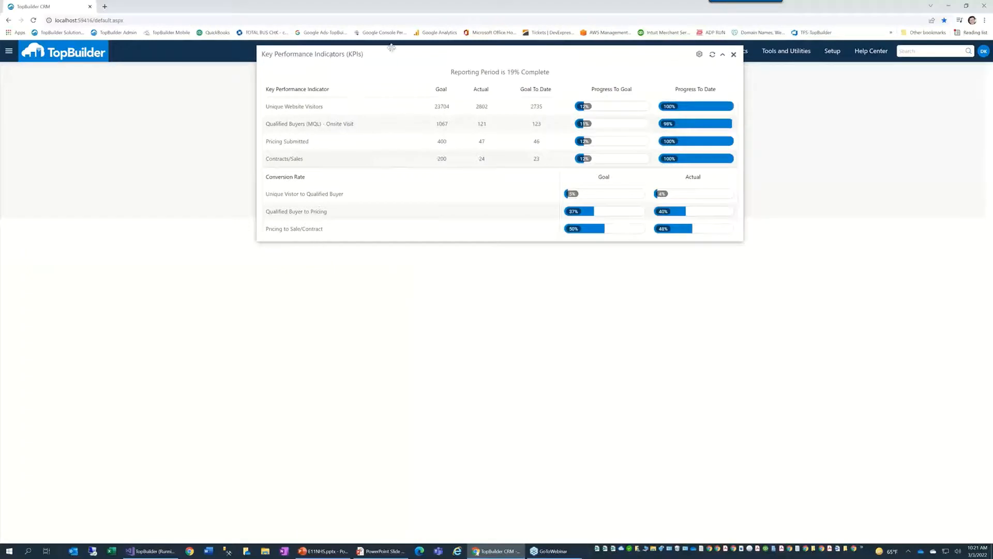
left_click_drag(391, 49, 230, 83)
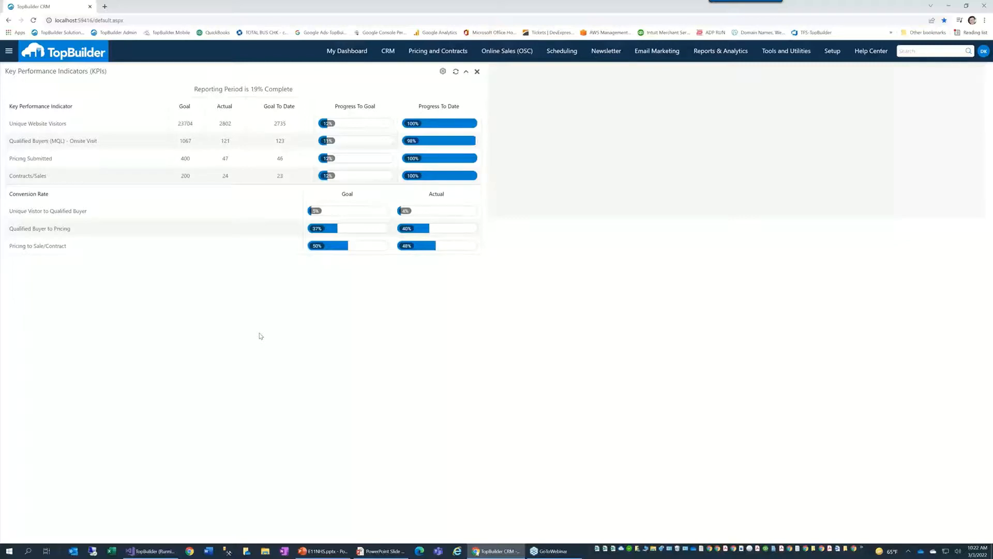
Step: Highlight the Qualified Buyers goal 1067, actual 121 and 19% figure, then preview the KPI Settings
double_click(187, 141)
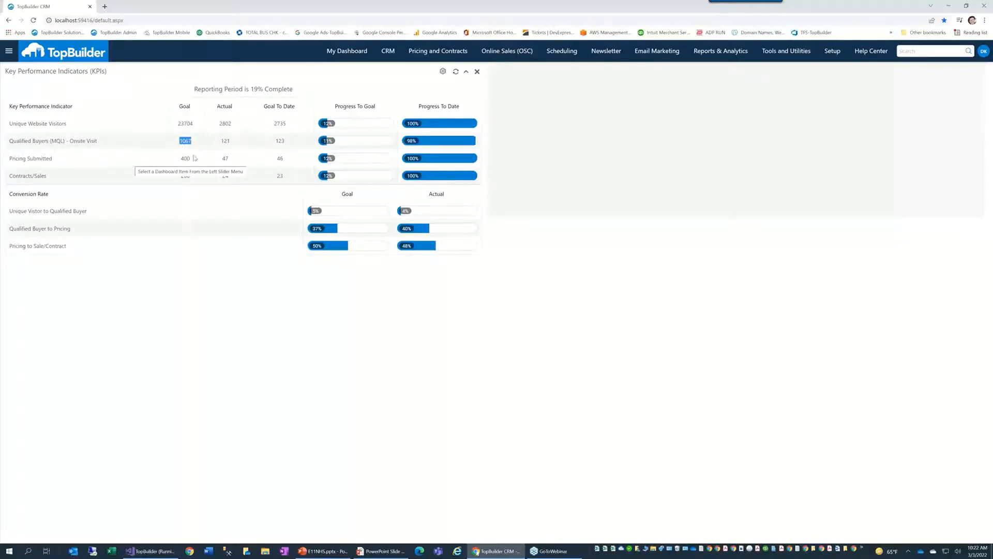
double_click(225, 141)
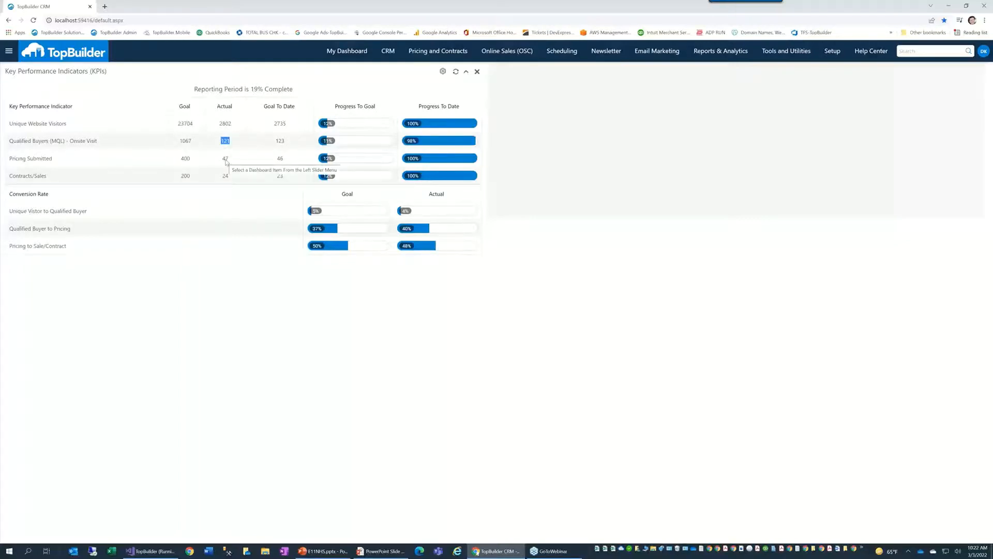
left_click(260, 91)
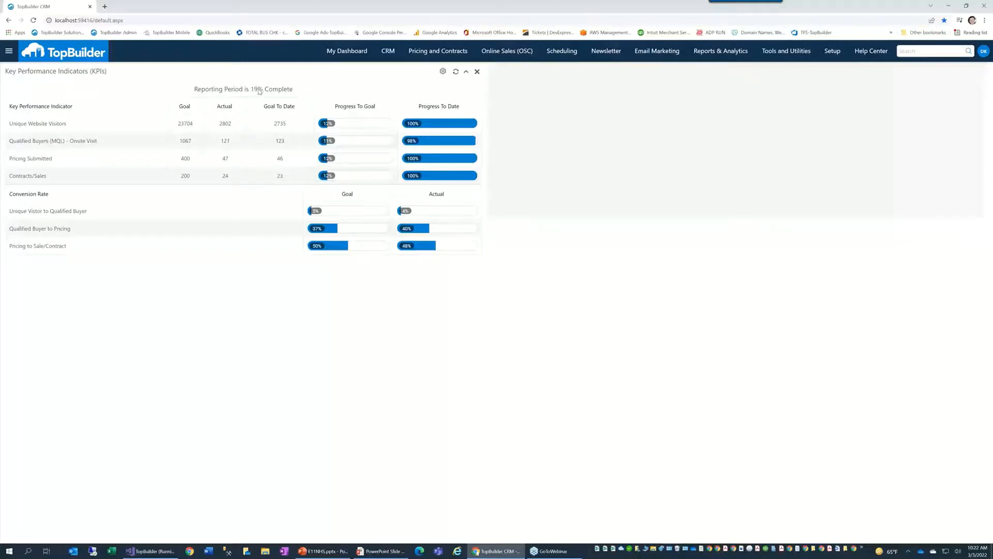
double_click(258, 90)
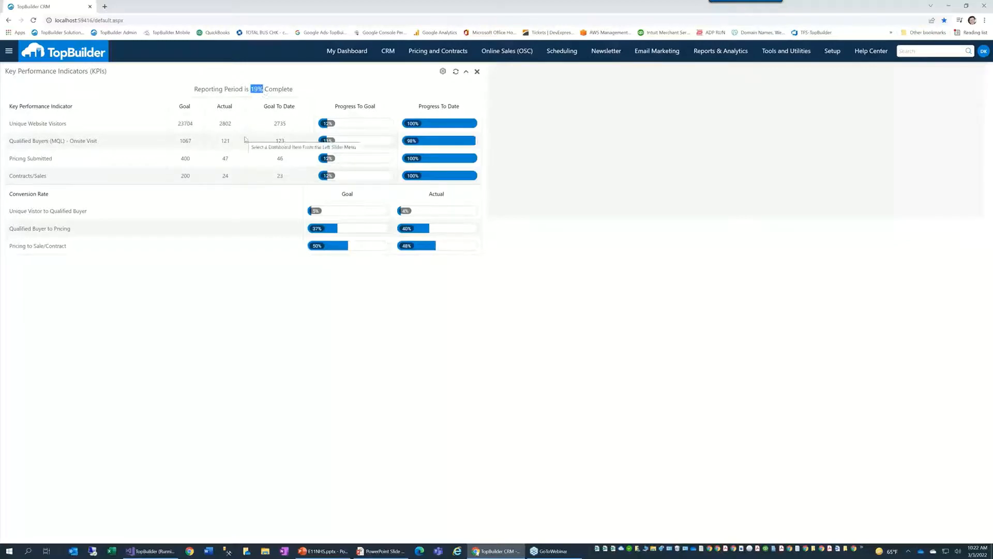
left_click(443, 73)
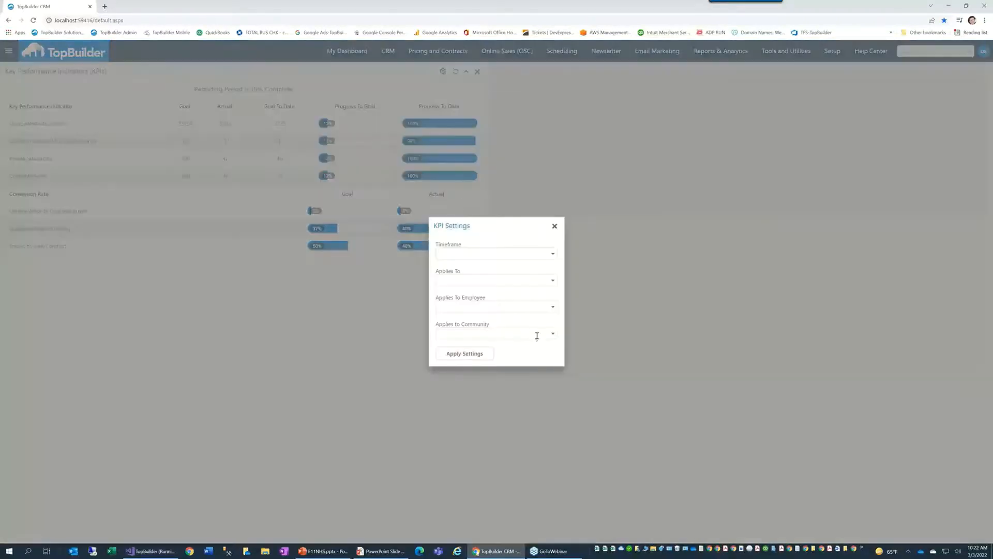
left_click(552, 253)
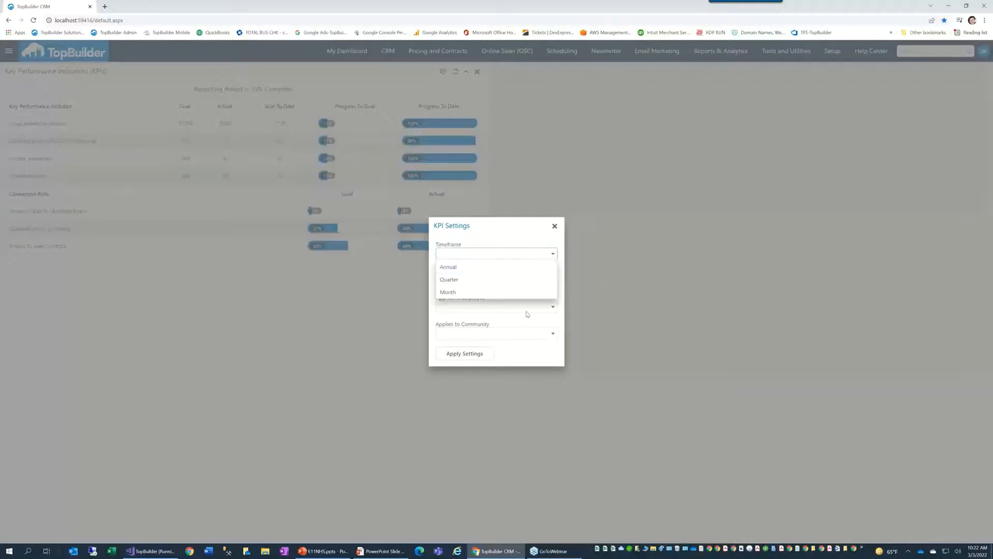
left_click(554, 226)
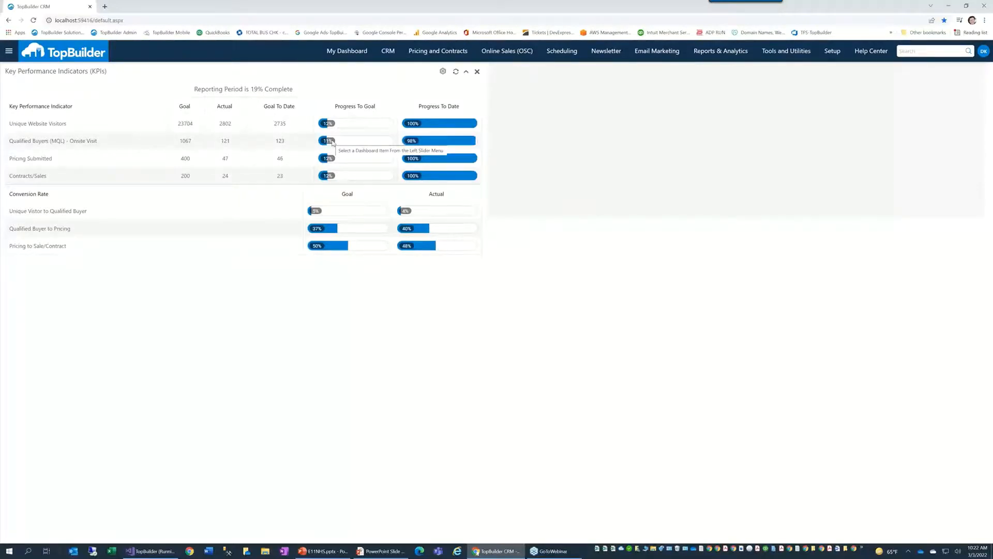
Step: Highlight the 1067 goal and 123 goal-to-date, then reopen KPI Settings with its Timeframe choices
left_click_drag(172, 142, 222, 140)
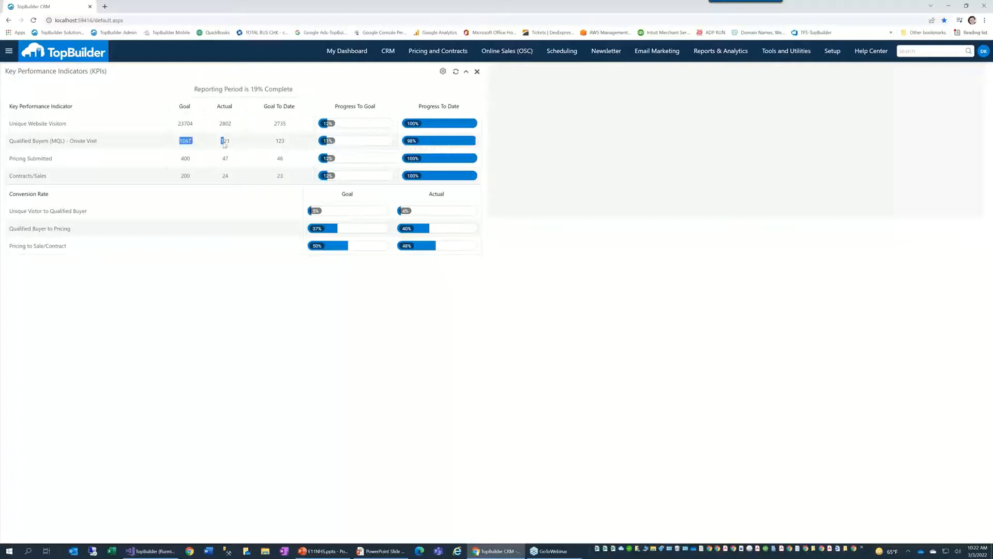
double_click(280, 144)
left_click_drag(193, 143, 180, 144)
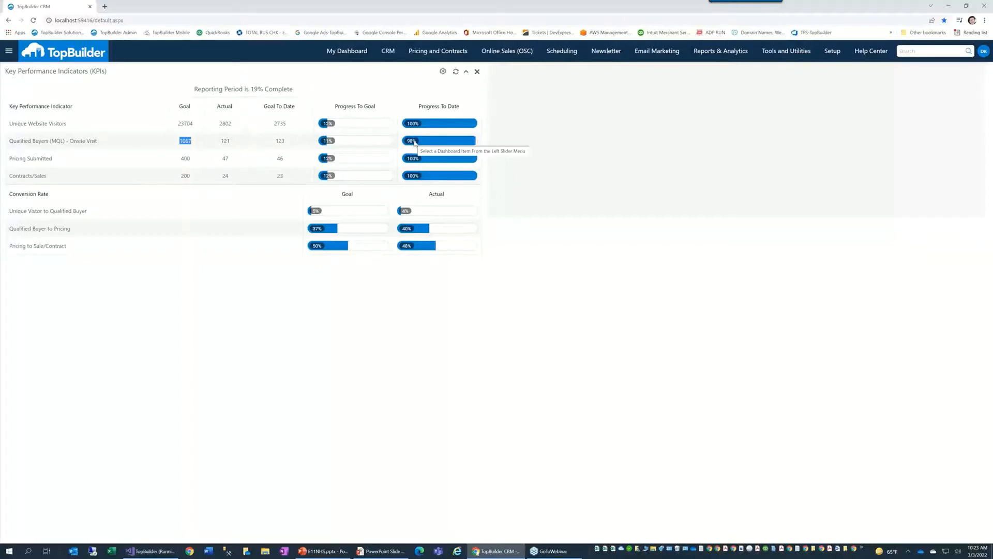
left_click(442, 71)
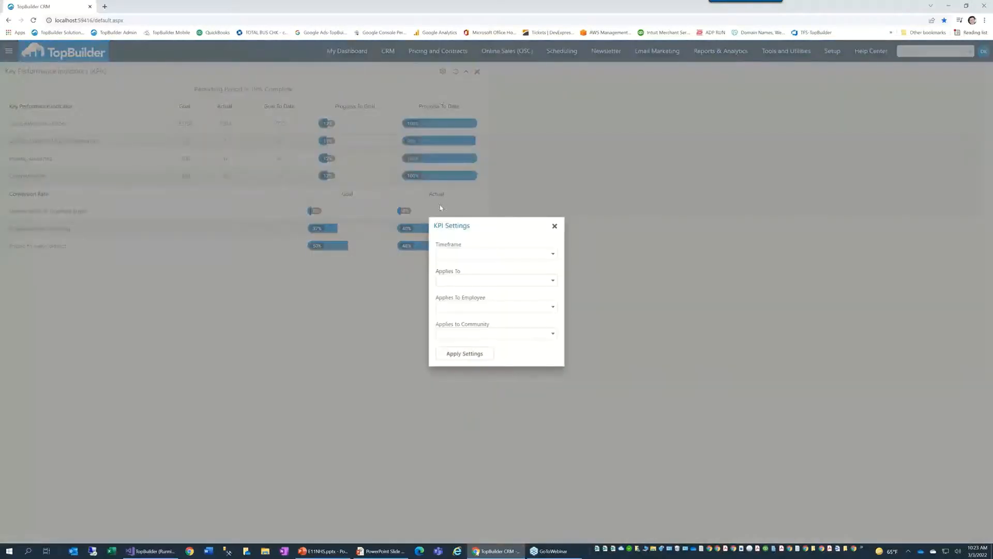
left_click(551, 254)
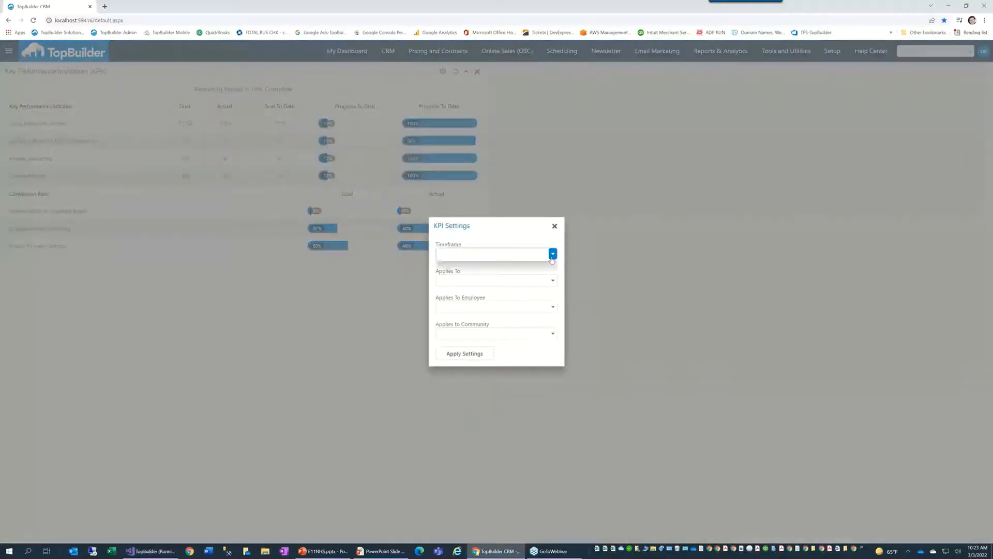
left_click(554, 225)
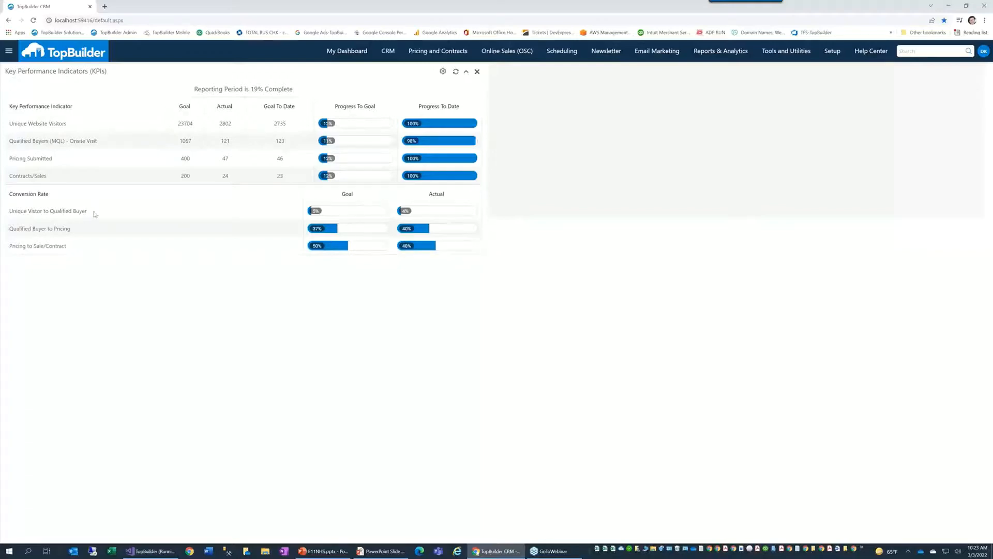
left_click_drag(94, 212, 13, 216)
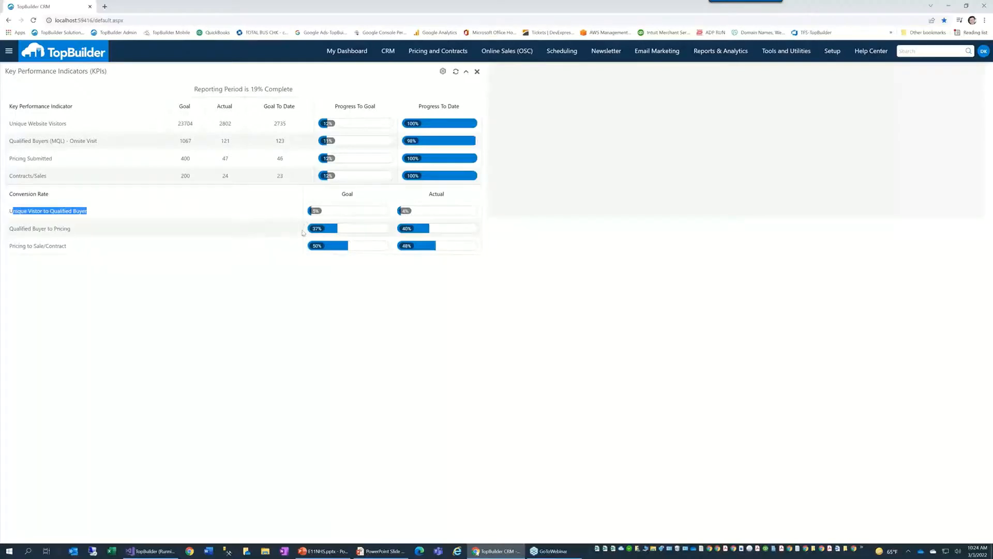
left_click_drag(111, 237, 13, 231)
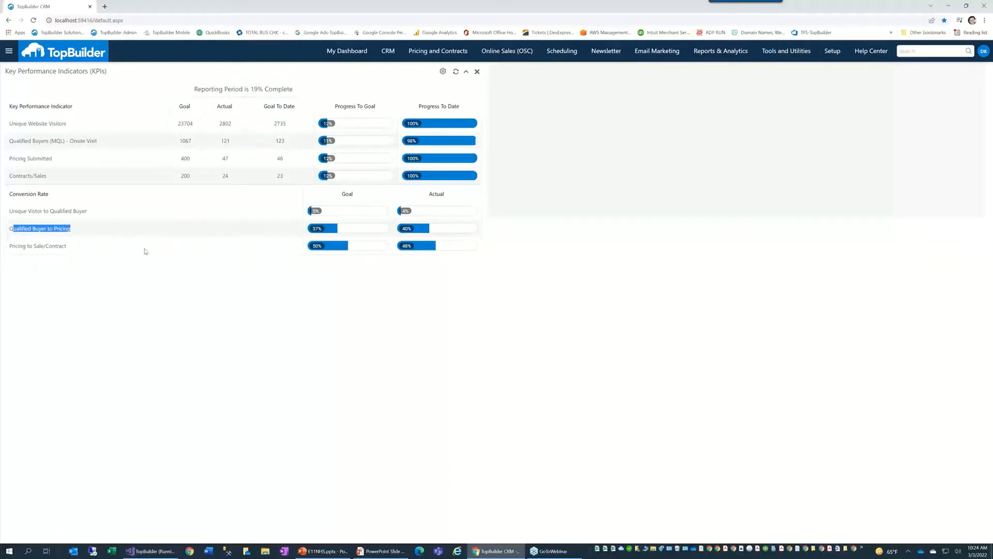
left_click_drag(117, 252, 25, 257)
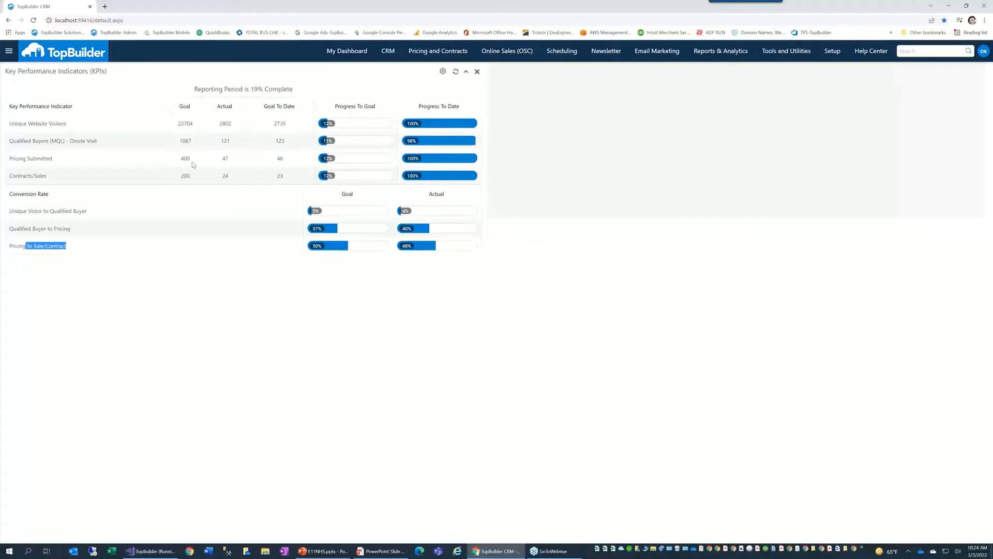
double_click(185, 177)
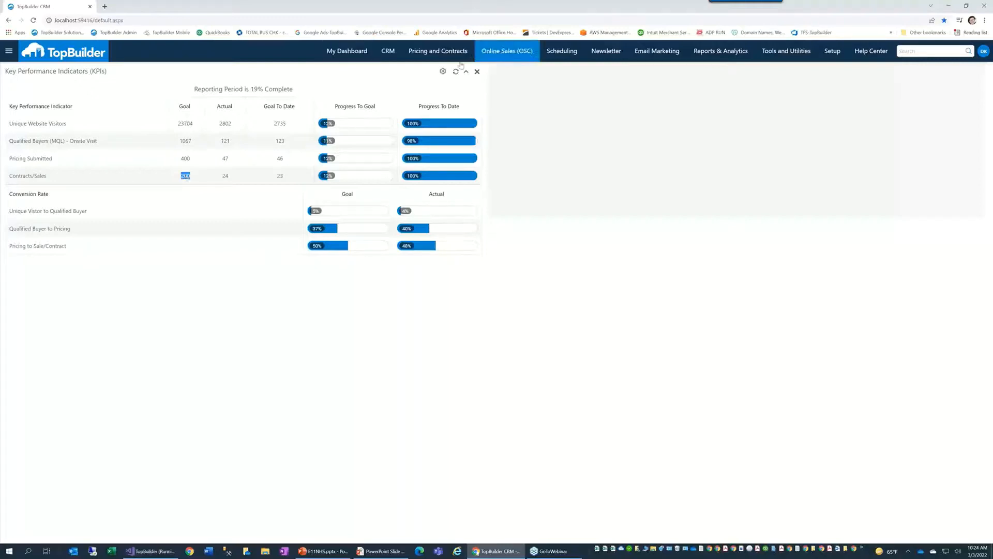
left_click(450, 74)
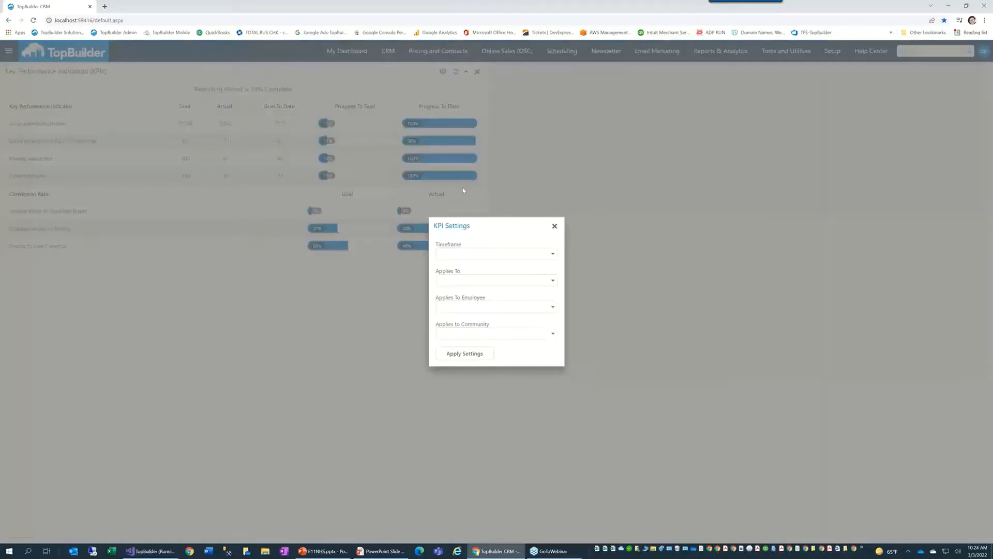
Step: Set Applies To to Assigned To and pick an employee in KPI Settings
left_click(549, 279)
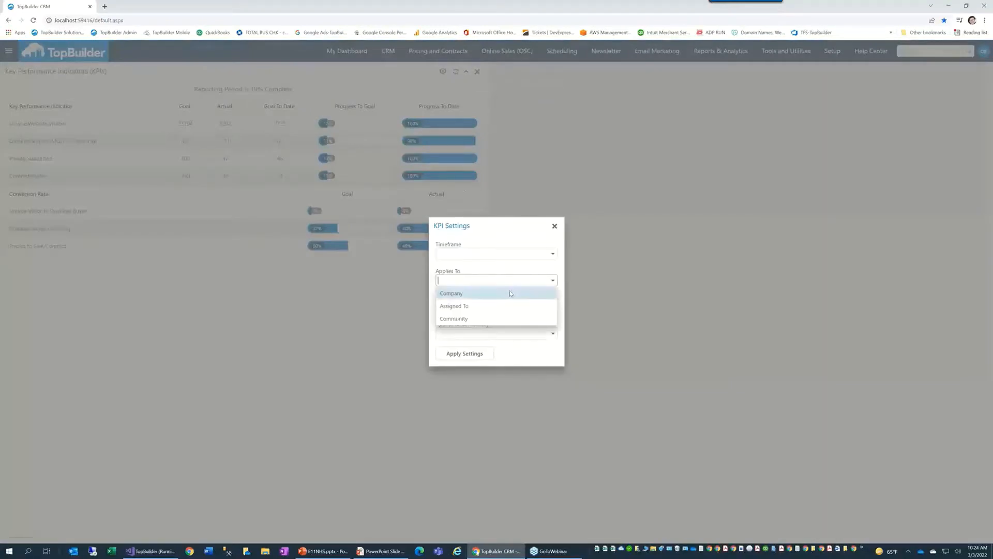
left_click(509, 306)
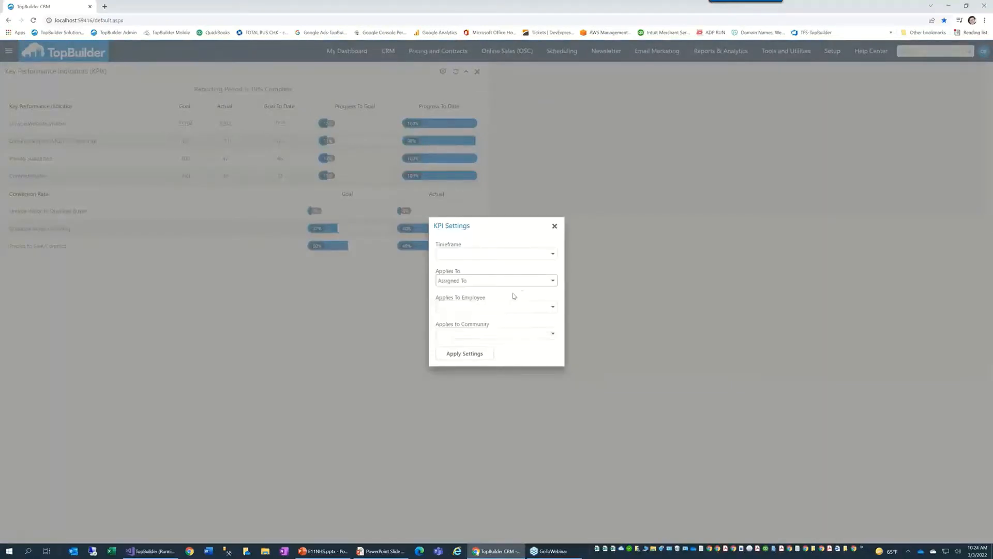
left_click(552, 306)
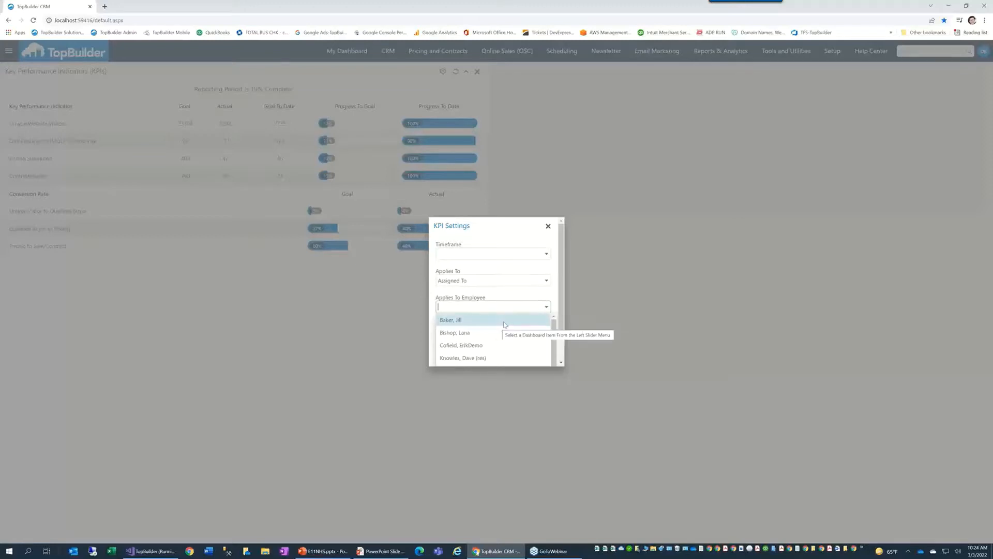
left_click(499, 335)
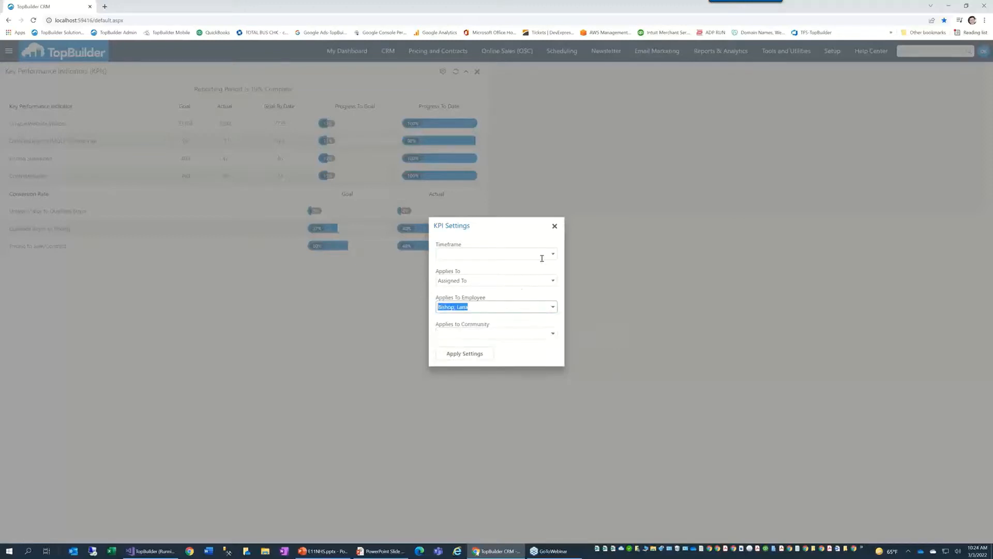
Step: Try the Annual, Quarter and Month timeframes, then close KPI Settings without applying
left_click(552, 253)
left_click(500, 265)
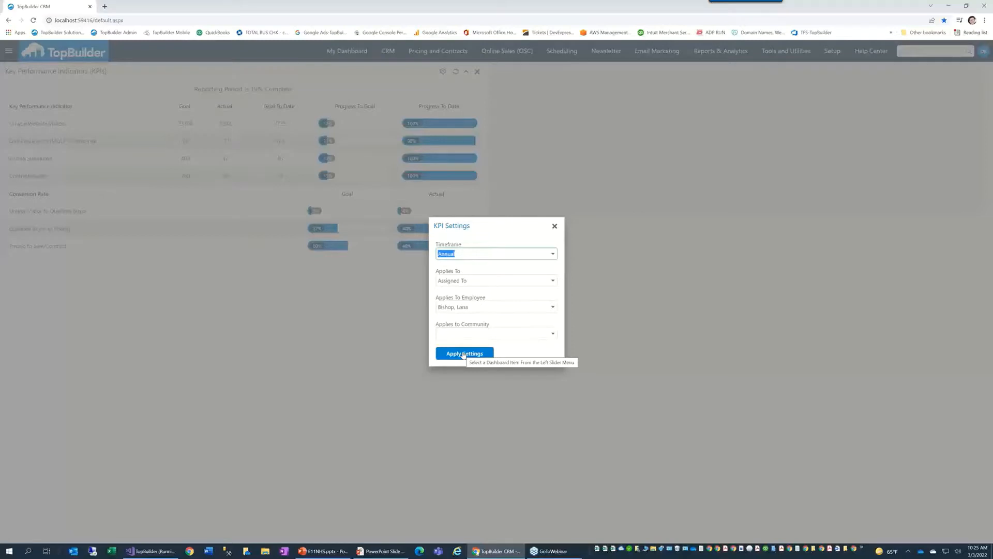
left_click(552, 253)
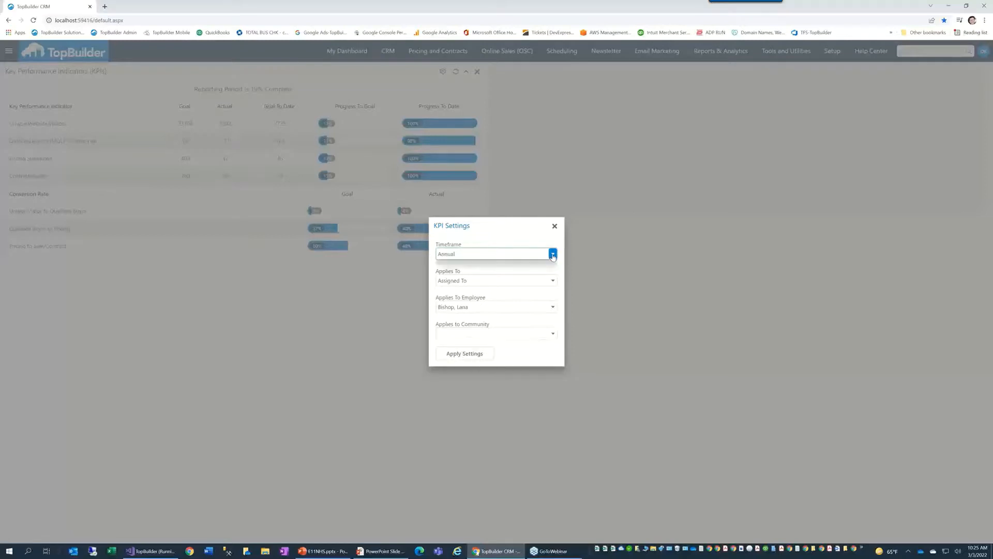
left_click(504, 279)
left_click(552, 253)
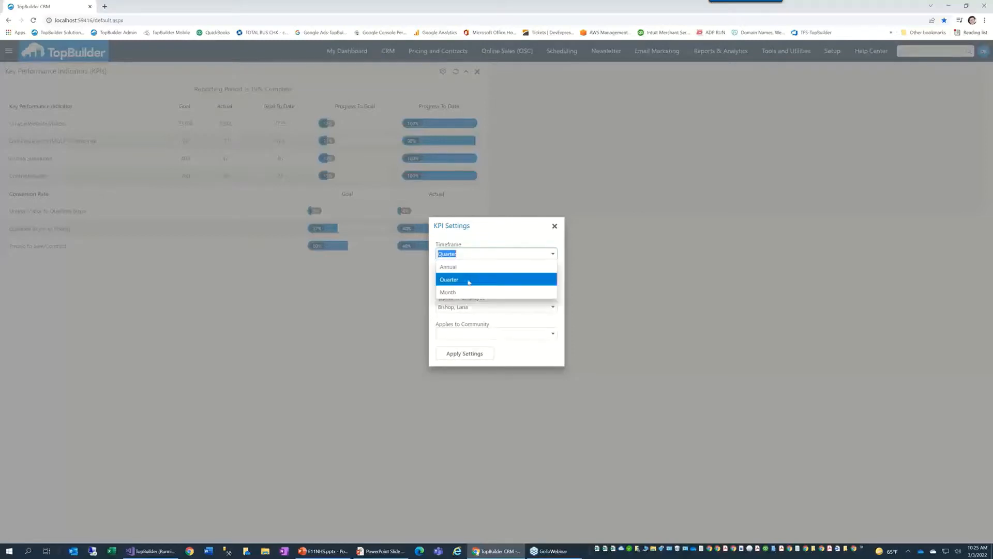
left_click(465, 290)
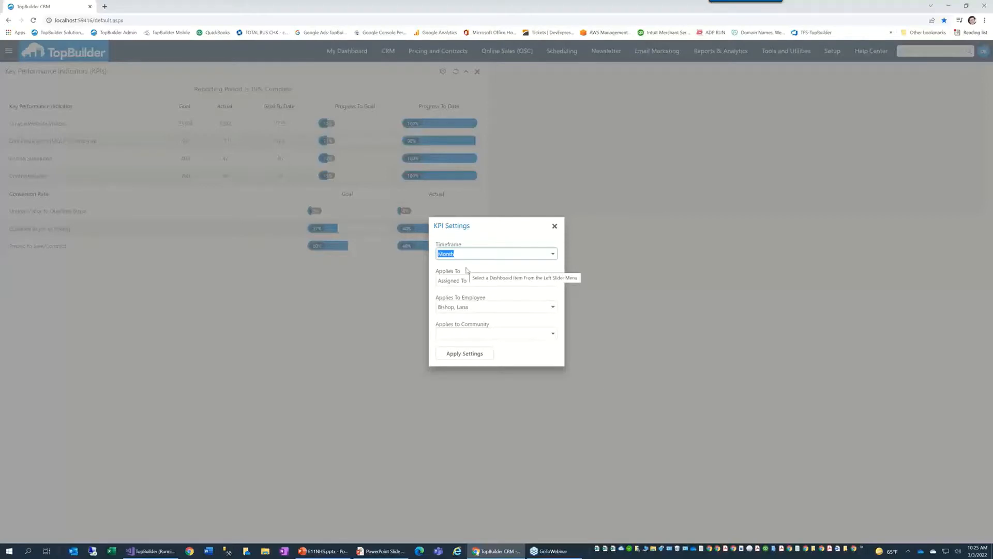
left_click(554, 226)
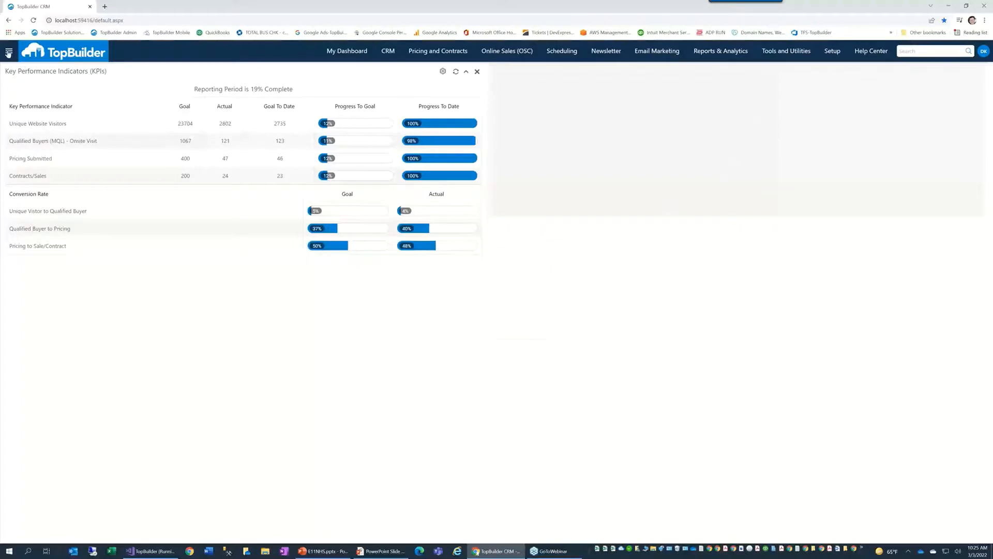
Step: Add the Online Lead Generation Performance widget from Digital Marketing Performance and place it below the KPI widget
left_click(9, 52)
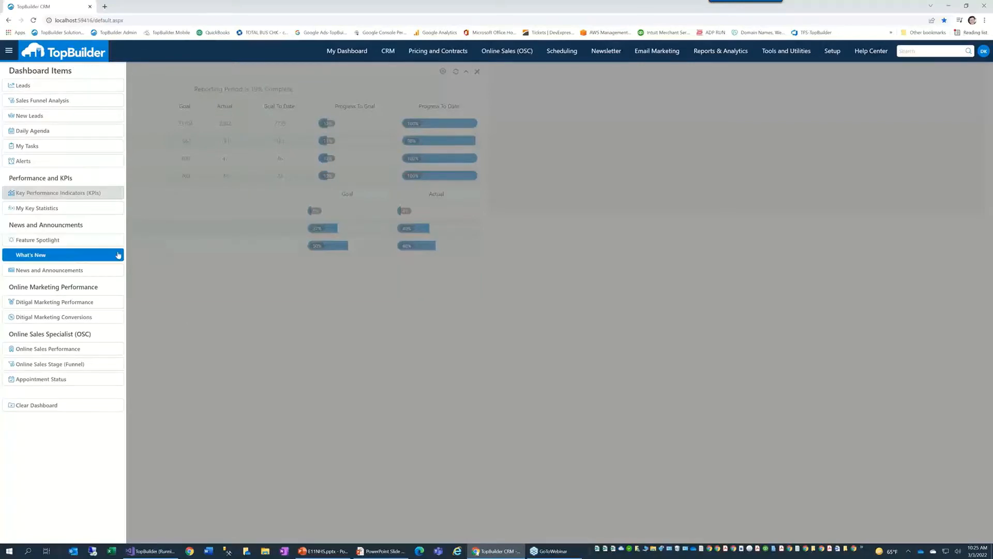
left_click(78, 302)
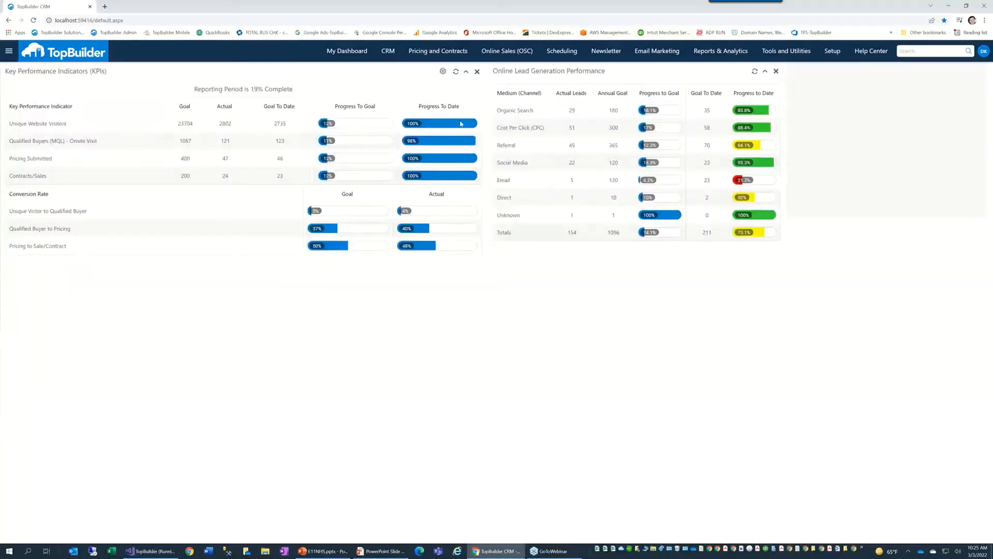
left_click_drag(525, 70, 95, 197)
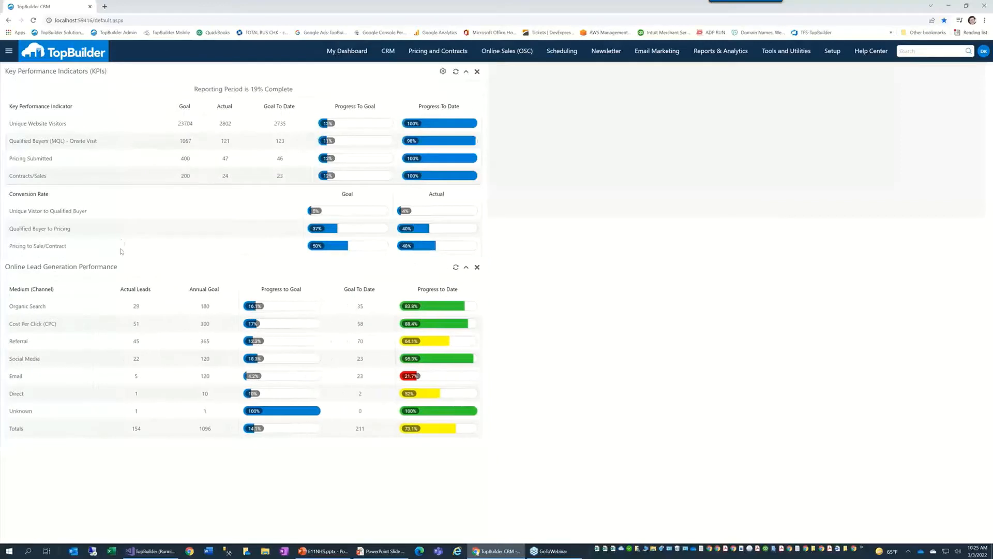
left_click_drag(120, 265, 115, 241)
Step: Highlight Organic Search's 29 leads and the Cost Per Click 300, Referral 365, Social Media 120 goals
double_click(134, 307)
left_click_drag(209, 325, 192, 325)
double_click(205, 342)
double_click(205, 358)
left_click(208, 328)
double_click(205, 324)
Step: Switch from the CRM back to the running PowerPoint slide show
key("alt+Tab")
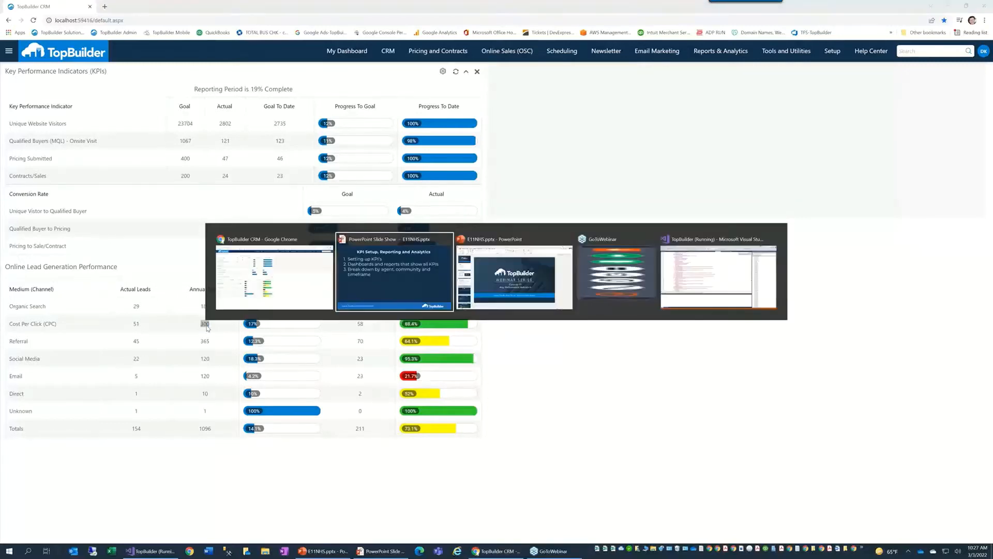
key("alt+Tab")
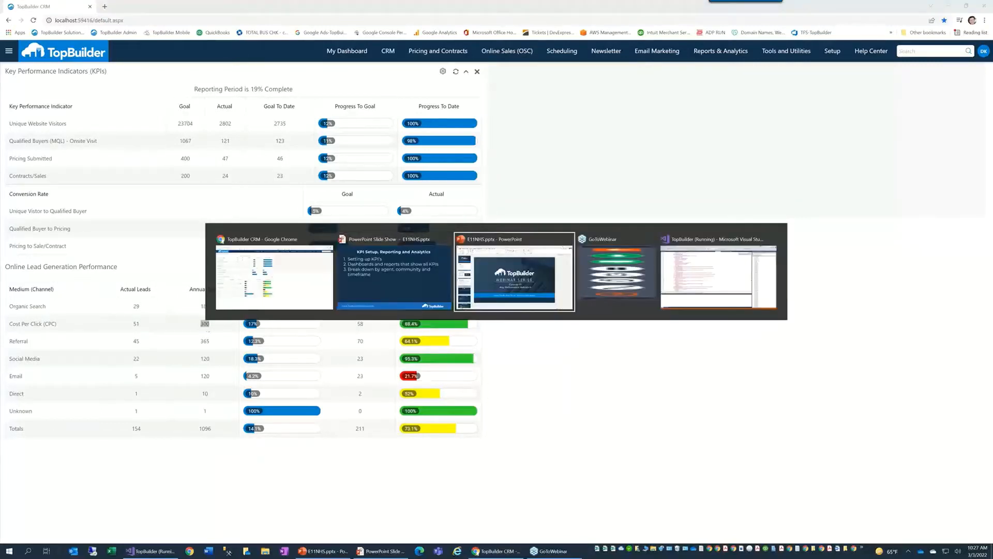
left_click(397, 550)
Step: Reveal the remaining KPI Setup bullets and move on to the Questions slide
left_click(418, 425)
key("Right")
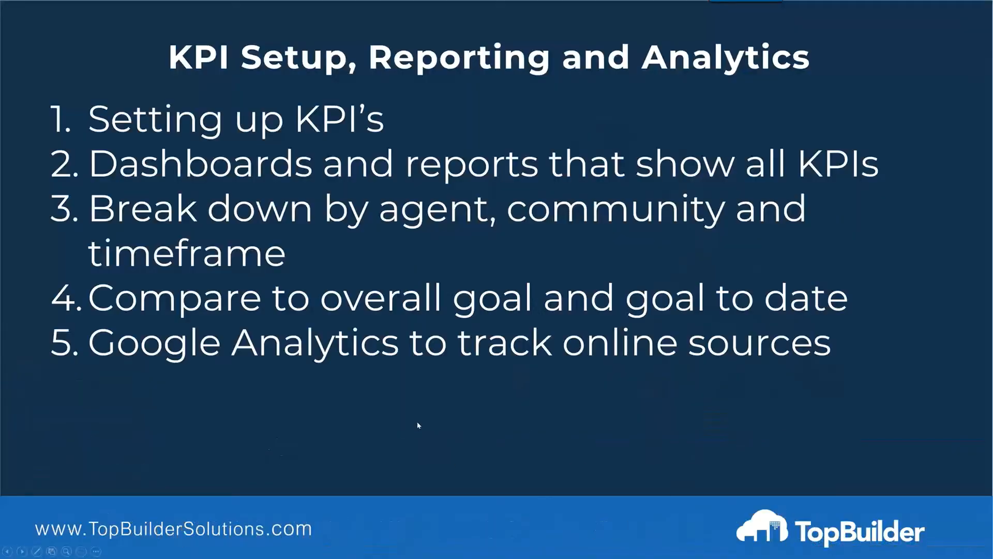
key("Right")
key("Right")
key("Left")
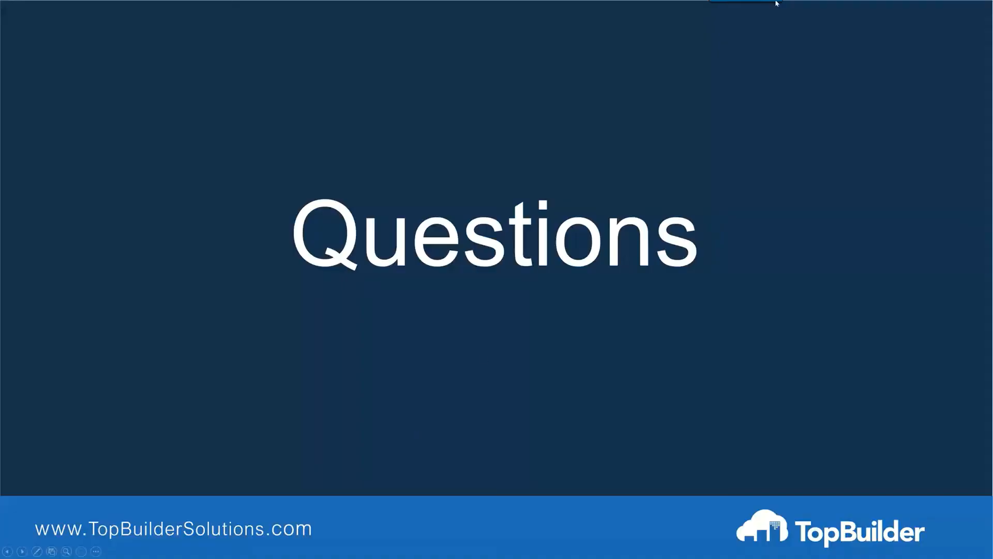